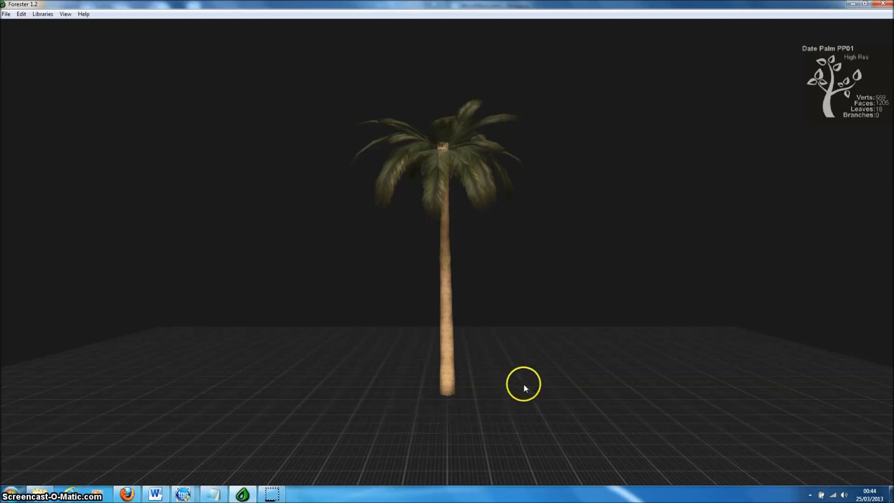
Start exporting the high-resolution palm tree model in the FBX (UDK) format
{"action": "left_click_drag", "start_coordinate": [523, 383], "coordinate": [303, 377]}
{"action": "left_click", "coordinate": [6, 14]}
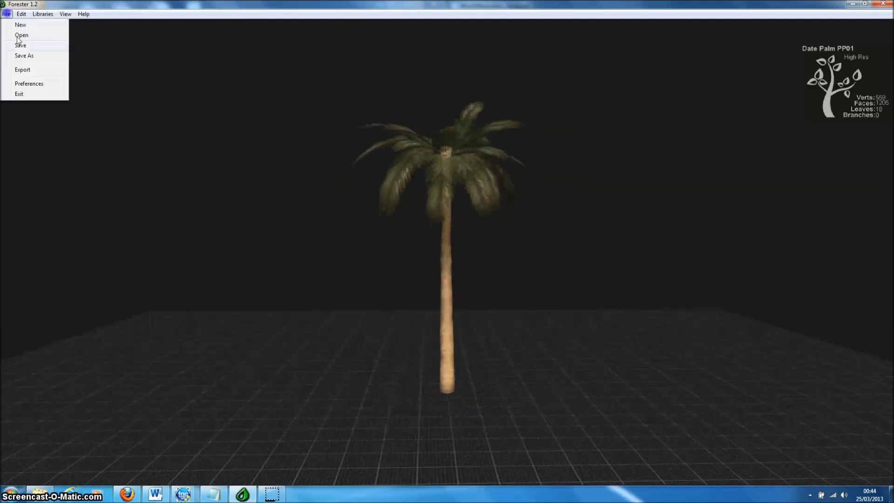
{"action": "left_click", "coordinate": [19, 65]}
{"action": "left_click", "coordinate": [94, 64]}
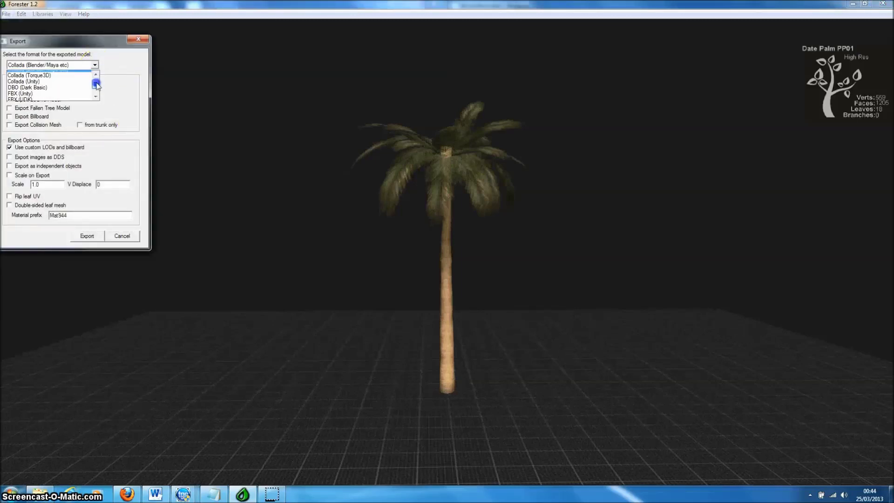
{"action": "scroll", "coordinate": [93, 82], "scroll_direction": "down", "scroll_amount": 1}
{"action": "left_click", "coordinate": [51, 91]}
{"action": "left_click", "coordinate": [87, 235]}
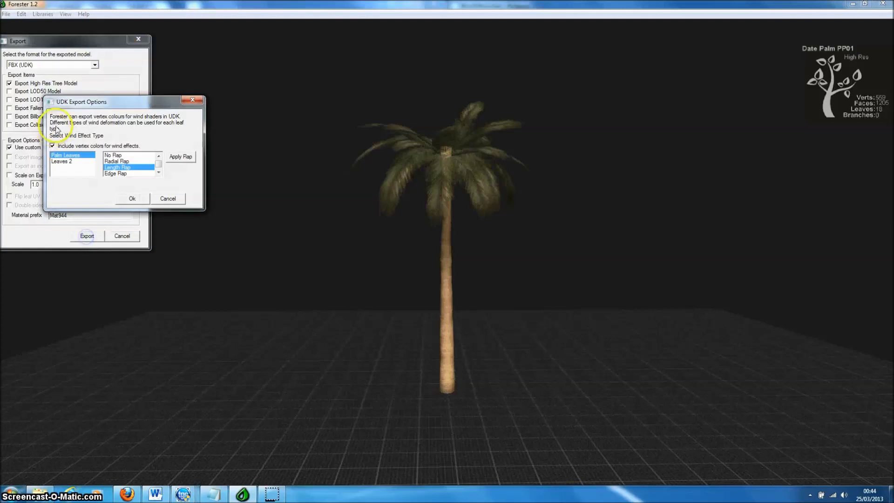
Apply the Length and Edge Rap wind effect to Palm Leaves and accept the UDK export options
{"action": "left_click_drag", "start_coordinate": [128, 100], "coordinate": [199, 101]}
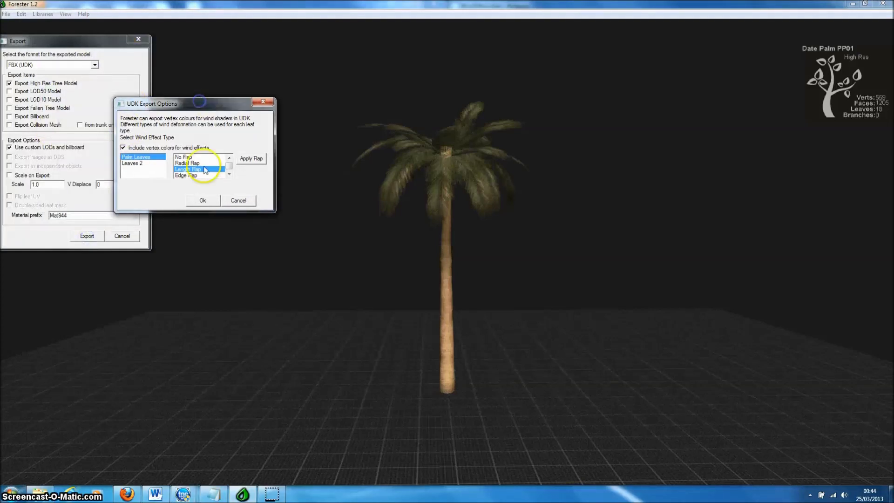
{"action": "left_click", "coordinate": [229, 174]}
{"action": "left_click", "coordinate": [212, 175]}
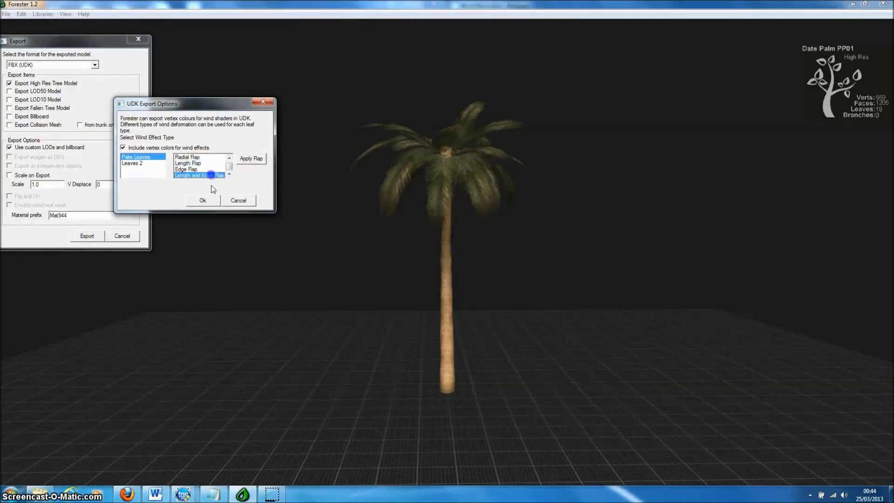
{"action": "left_click", "coordinate": [250, 159]}
{"action": "left_click", "coordinate": [134, 163]}
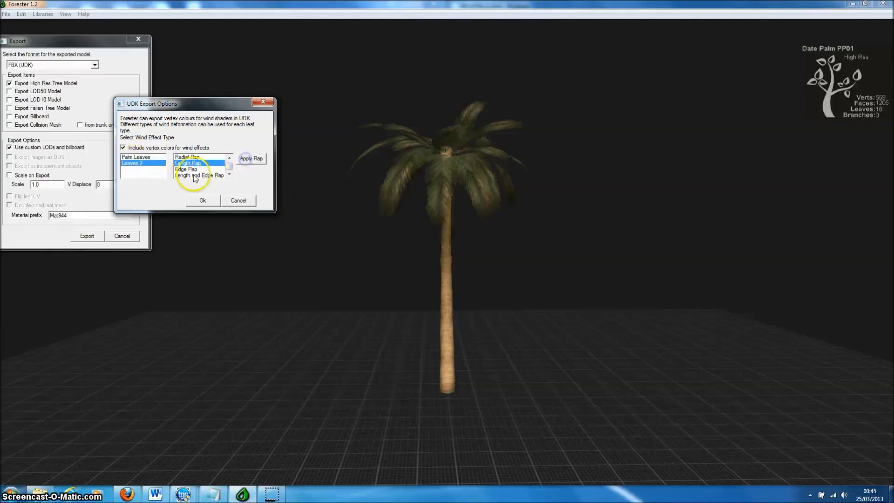
{"action": "left_click", "coordinate": [202, 199]}
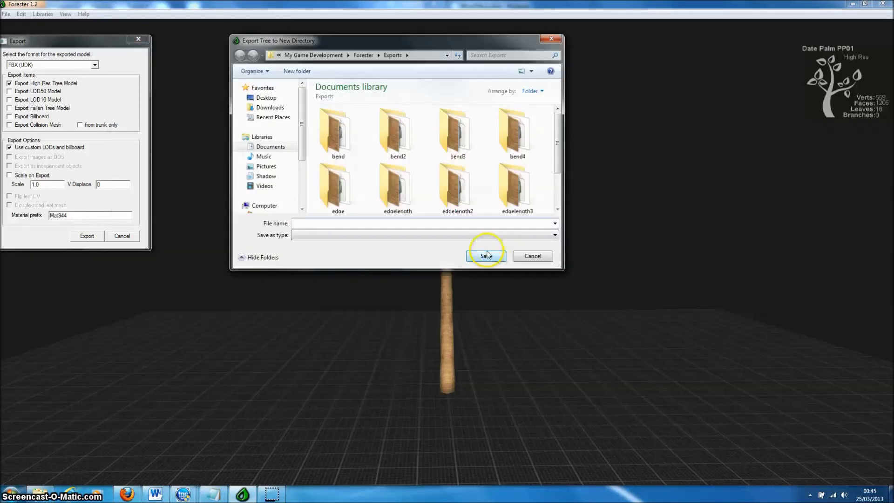
Save the exported tree under the name bend4 in the Exports folder
{"action": "type", "text": "bend"}
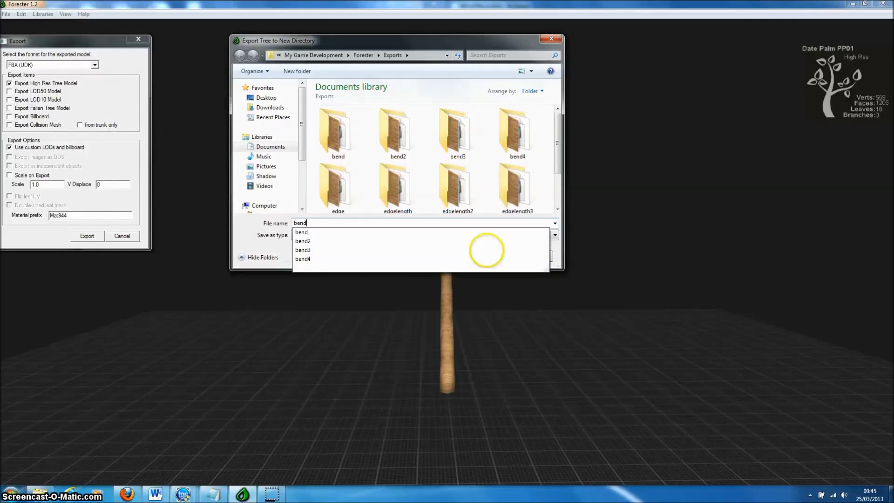
{"action": "type", "text": "4"}
{"action": "left_click", "coordinate": [486, 256]}
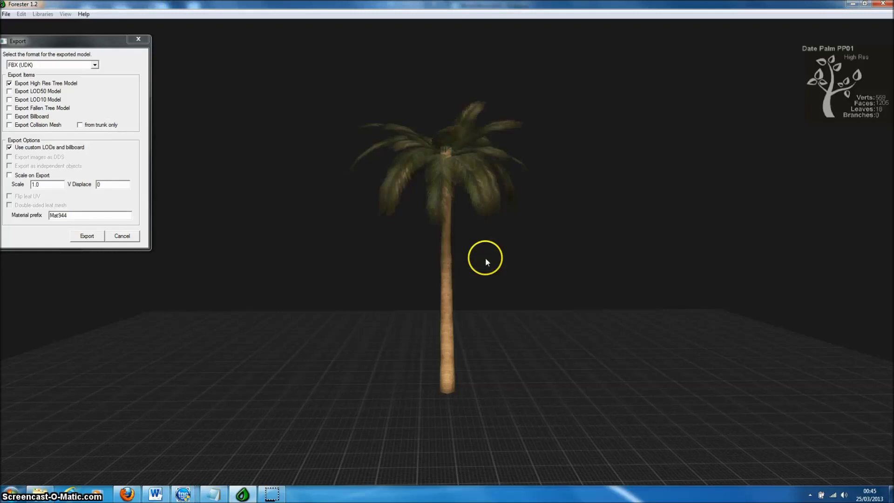
{"action": "left_click", "coordinate": [487, 271]}
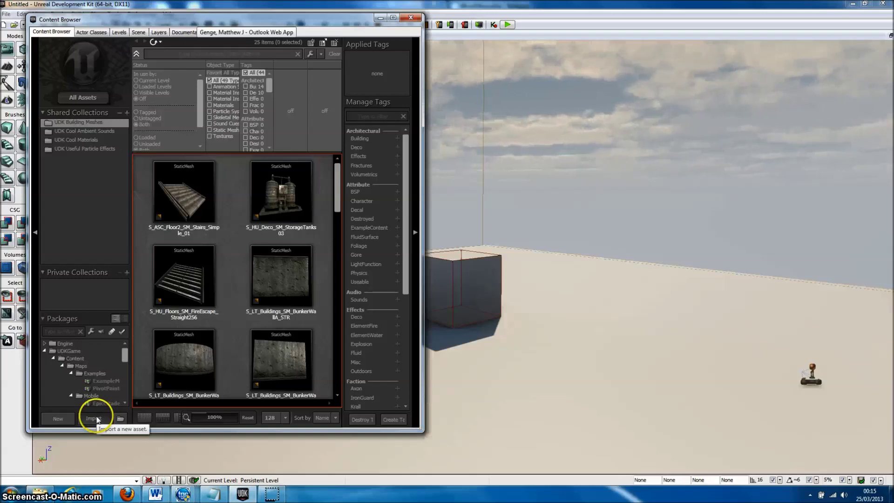
Start an asset import in Unreal Development Kit and browse to the bend4 folder inside Forester's Exports
{"action": "left_click", "coordinate": [95, 418]}
{"action": "left_click", "coordinate": [13, 132]}
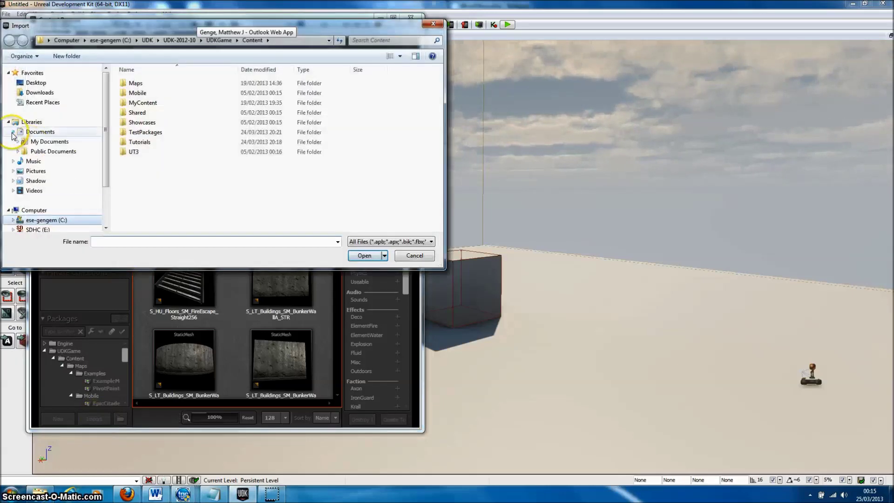
{"action": "left_click", "coordinate": [19, 141]}
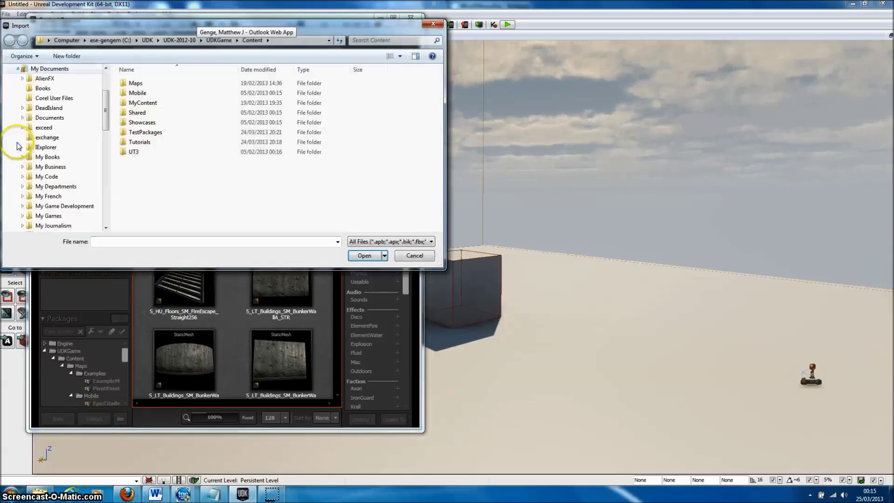
{"action": "left_click", "coordinate": [22, 207]}
{"action": "scroll", "coordinate": [38, 139], "scroll_direction": "down", "scroll_amount": 3}
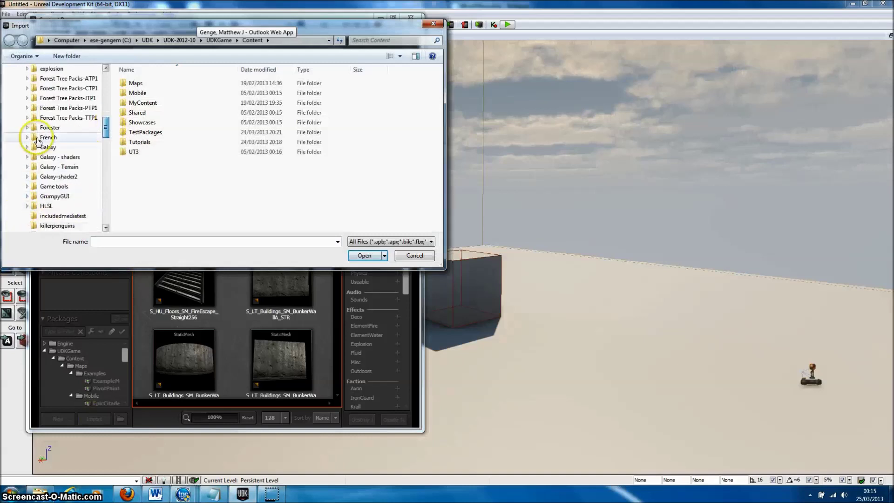
{"action": "left_click", "coordinate": [27, 127]}
{"action": "left_click", "coordinate": [32, 117]}
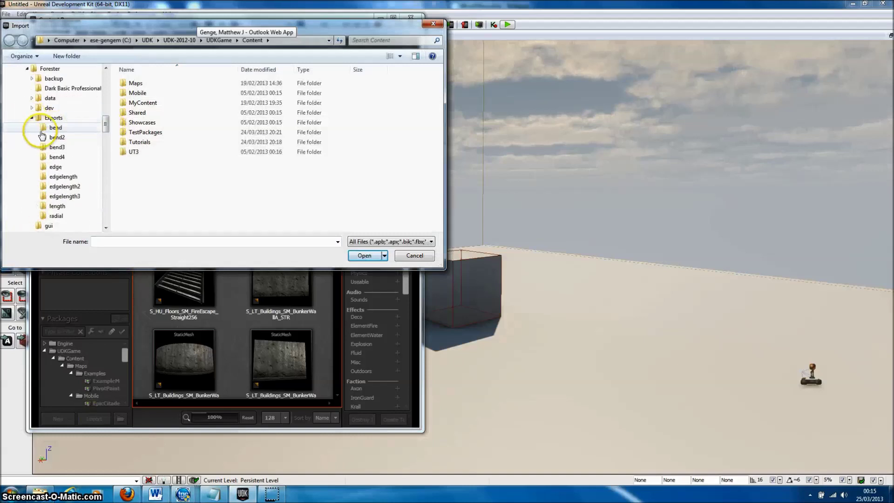
{"action": "left_click", "coordinate": [57, 157]}
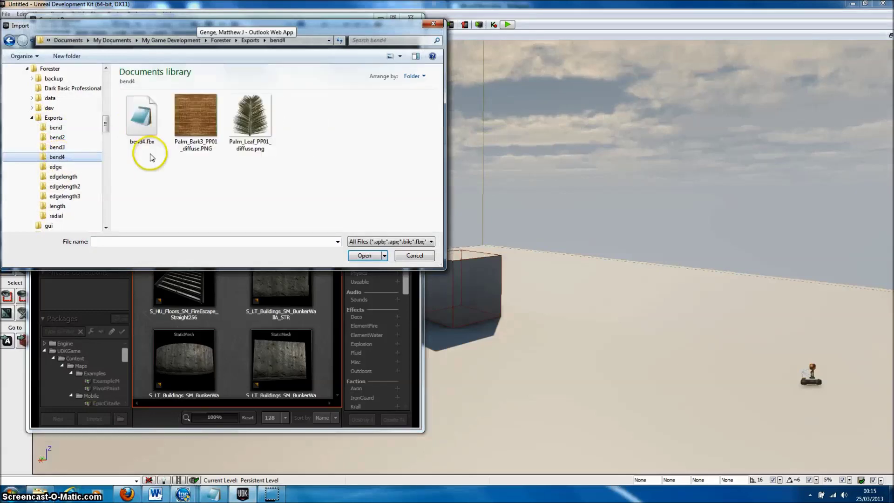
Import bend4.fbx into MyPackage as a static mesh
{"action": "left_click", "coordinate": [143, 123]}
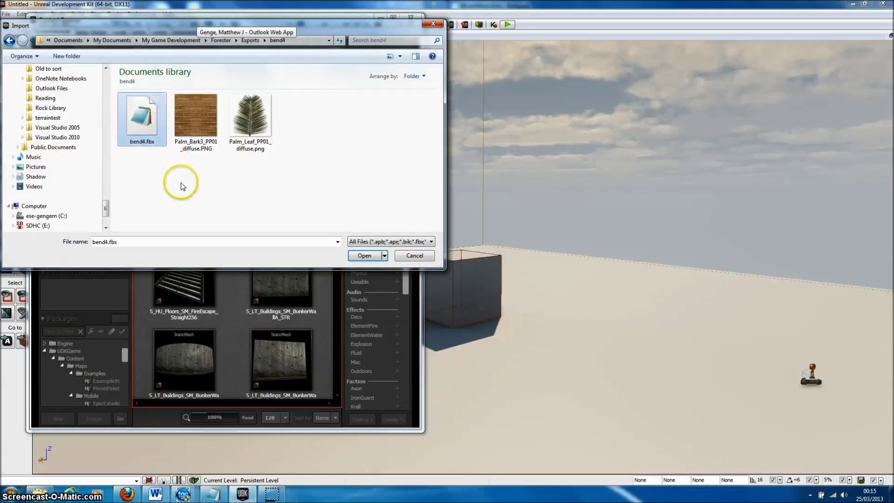
{"action": "left_click", "coordinate": [364, 255]}
{"action": "left_click", "coordinate": [379, 180]}
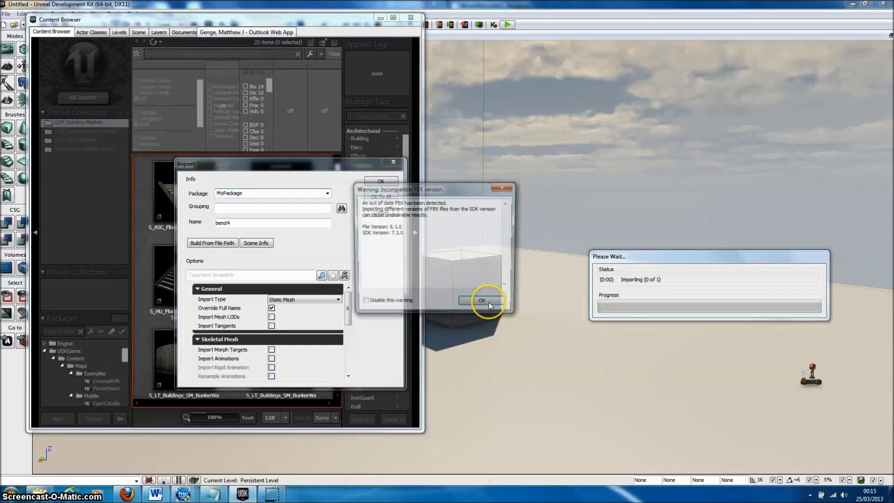
{"action": "left_click", "coordinate": [488, 304]}
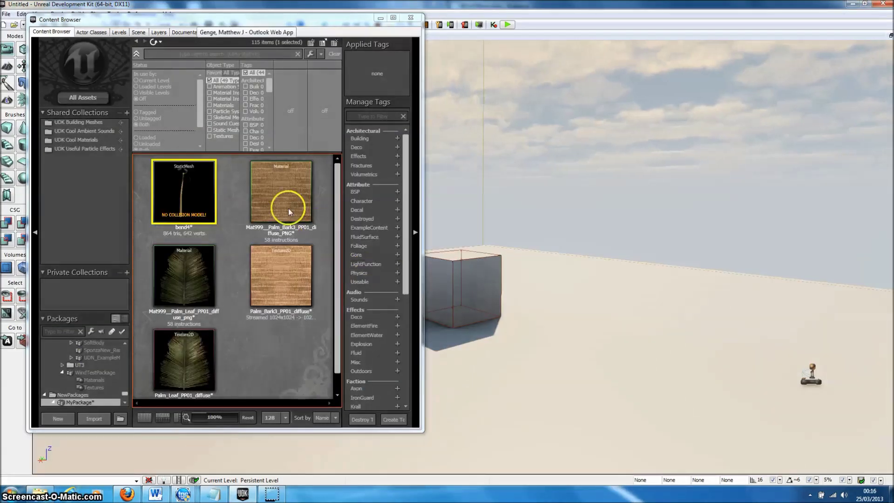
Place the bend4 static mesh in the level on the floor beside the cube
{"action": "mouse_move", "coordinate": [186, 199]}
{"action": "left_click_drag", "start_coordinate": [182, 199], "coordinate": [589, 299]}
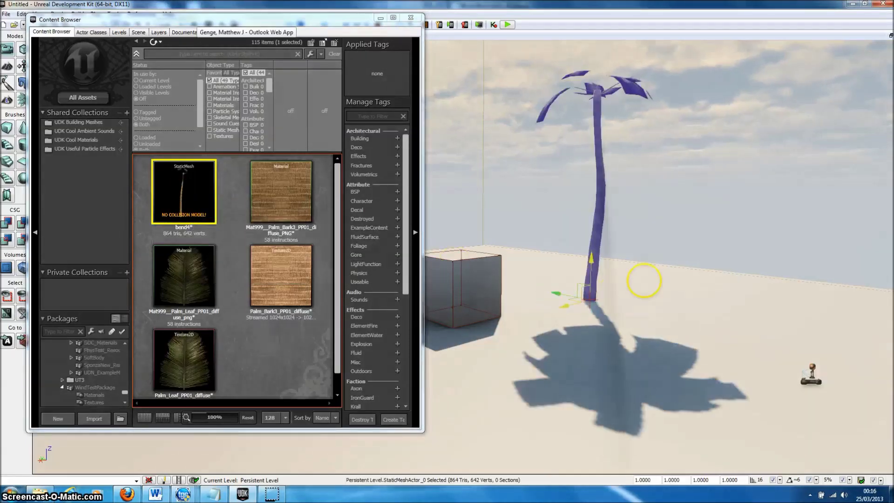
{"action": "right_click_drag", "start_coordinate": [644, 281], "coordinate": [644, 262]}
{"action": "key", "text": "w"}
{"action": "key", "text": "w"}
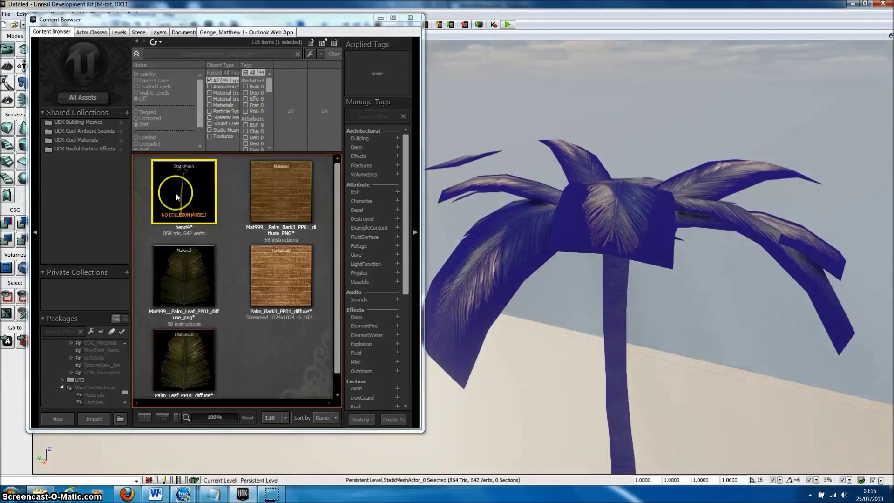
{"action": "double_click", "coordinate": [175, 193]}
{"action": "double_click", "coordinate": [175, 193]}
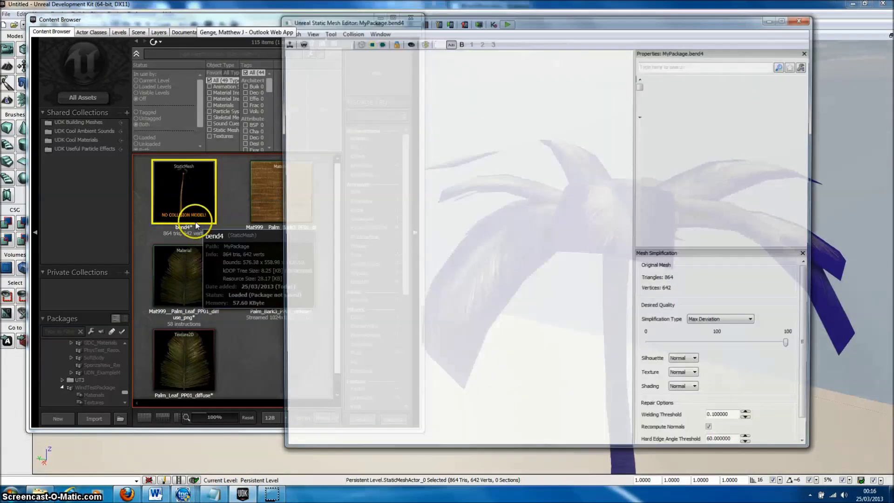
{"action": "left_click", "coordinate": [801, 20]}
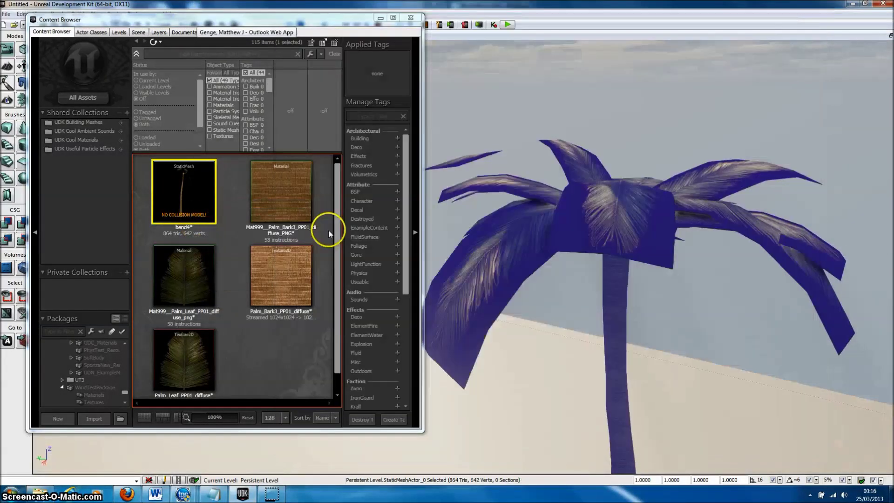
Open the palm leaf material for editing and add a VertexColor node
{"action": "double_click", "coordinate": [188, 284]}
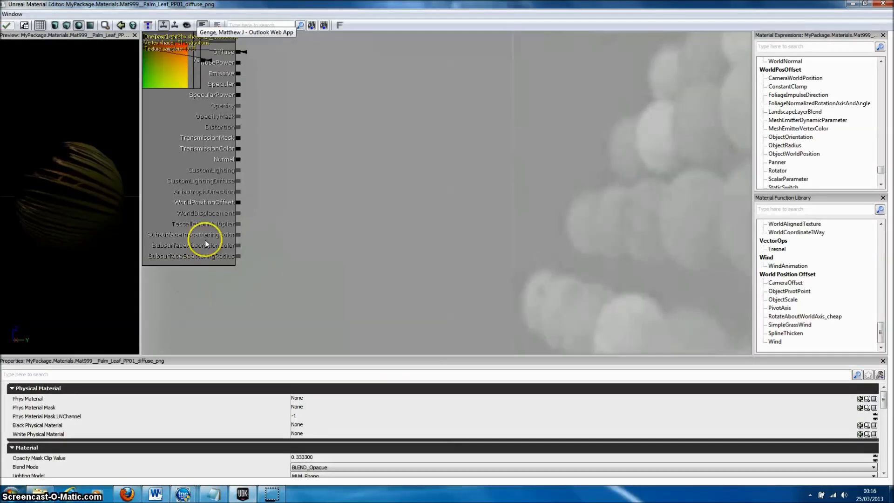
{"action": "right_click", "coordinate": [263, 38]}
{"action": "mouse_move", "coordinate": [282, 53]}
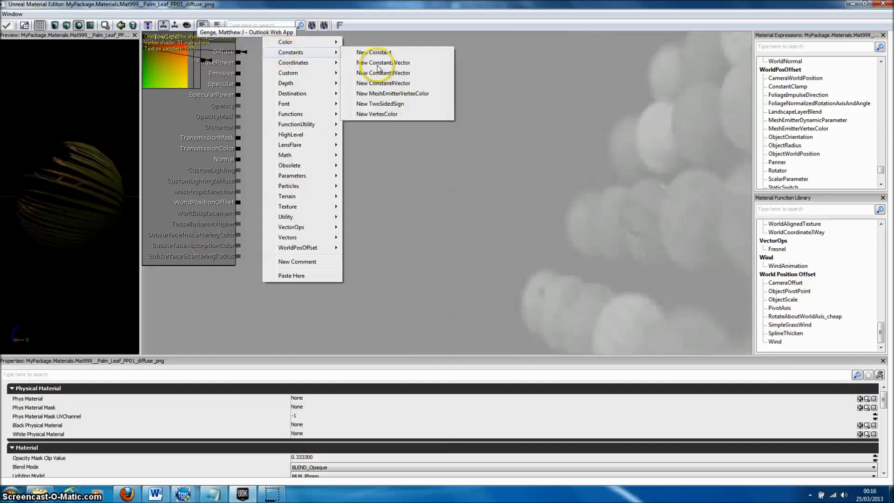
{"action": "left_click", "coordinate": [375, 114]}
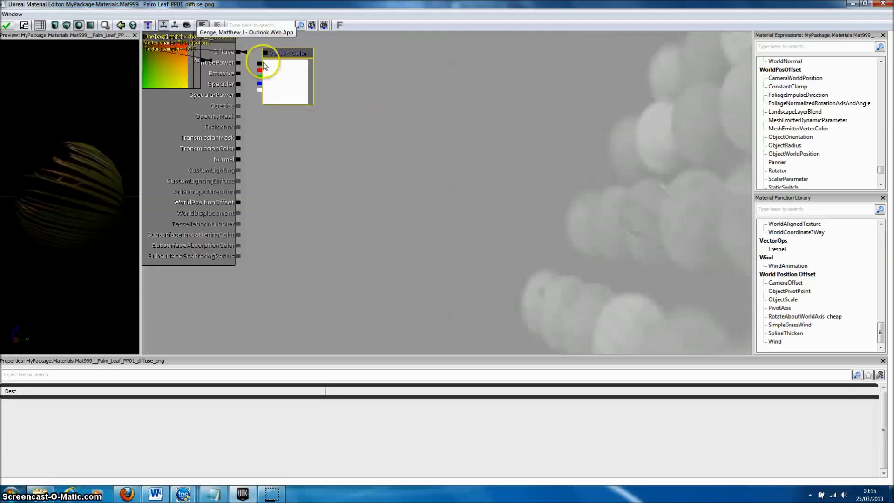
Connect the Vertex Color output to the leaf material's Diffuse input, apply the change and close the material
{"action": "left_click", "coordinate": [259, 63]}
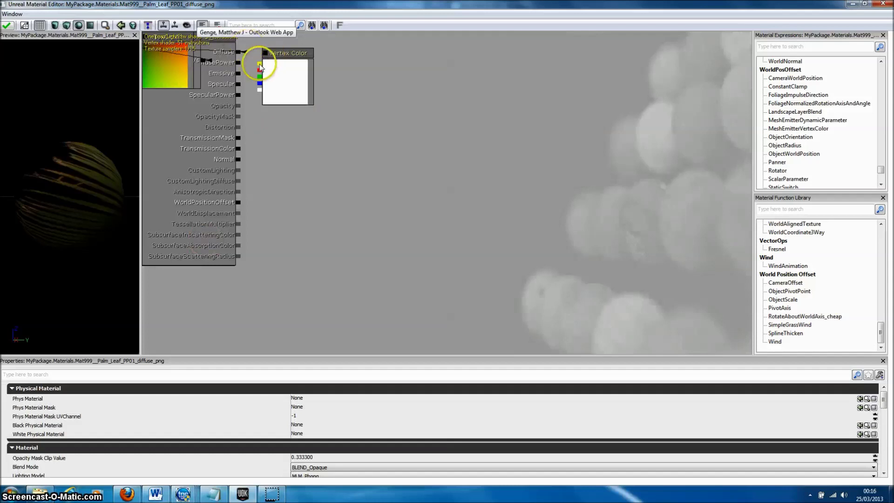
{"action": "mouse_move", "coordinate": [251, 64]}
{"action": "left_mouse_down"}
{"action": "mouse_move", "coordinate": [238, 55]}
{"action": "mouse_move", "coordinate": [265, 71]}
{"action": "mouse_move", "coordinate": [256, 63]}
{"action": "left_mouse_up"}
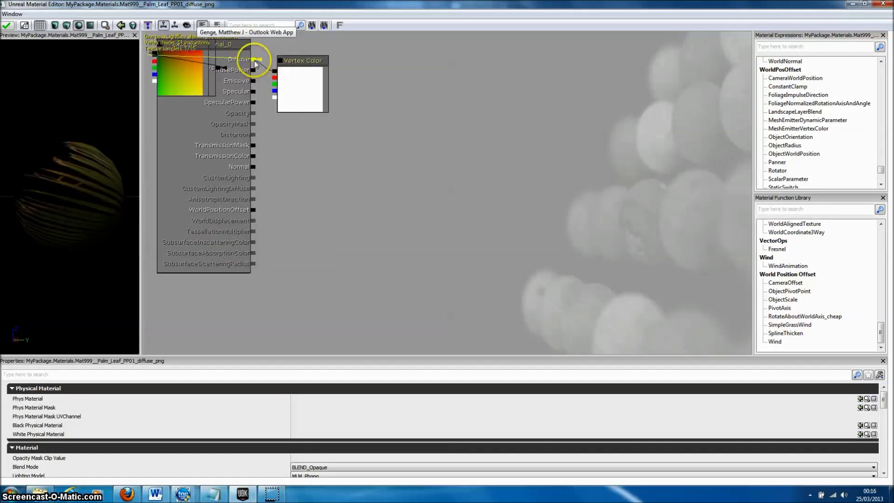
{"action": "left_click", "coordinate": [27, 22]}
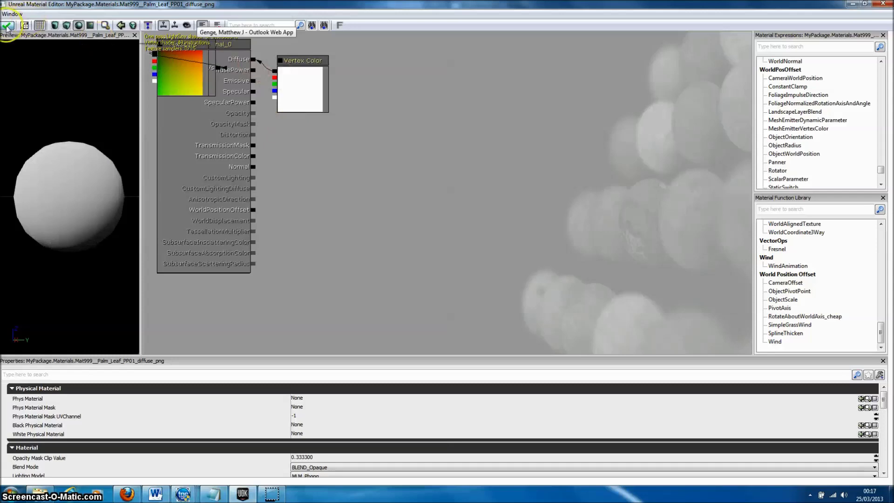
{"action": "left_click", "coordinate": [7, 26]}
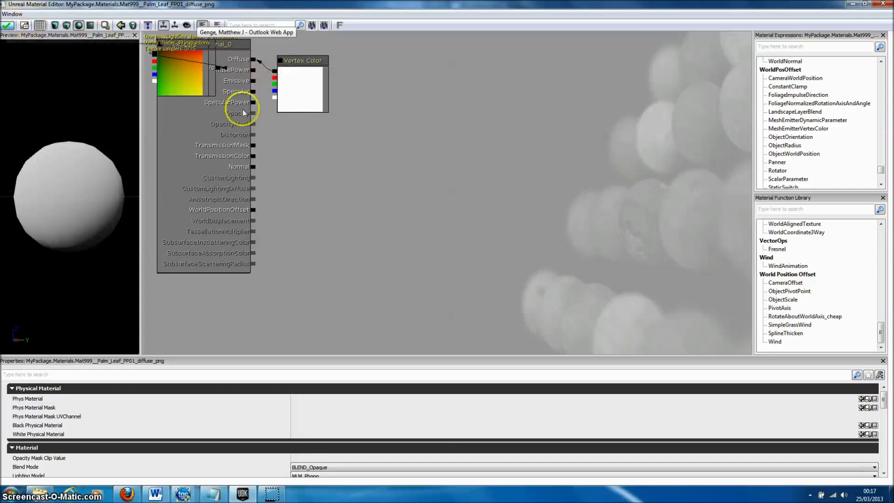
{"action": "left_click", "coordinate": [882, 4]}
Examine the vertex colours on the palm's leaves and trunk in the level from several angles
{"action": "mouse_move", "coordinate": [681, 227]}
{"action": "right_mouse_down"}
{"action": "mouse_move", "coordinate": [676, 236]}
{"action": "mouse_move", "coordinate": [687, 211]}
{"action": "right_mouse_up"}
{"action": "scroll", "coordinate": [676, 239], "scroll_direction": "down", "scroll_amount": 3}
{"action": "left_click_drag", "start_coordinate": [687, 212], "coordinate": [801, 142]}
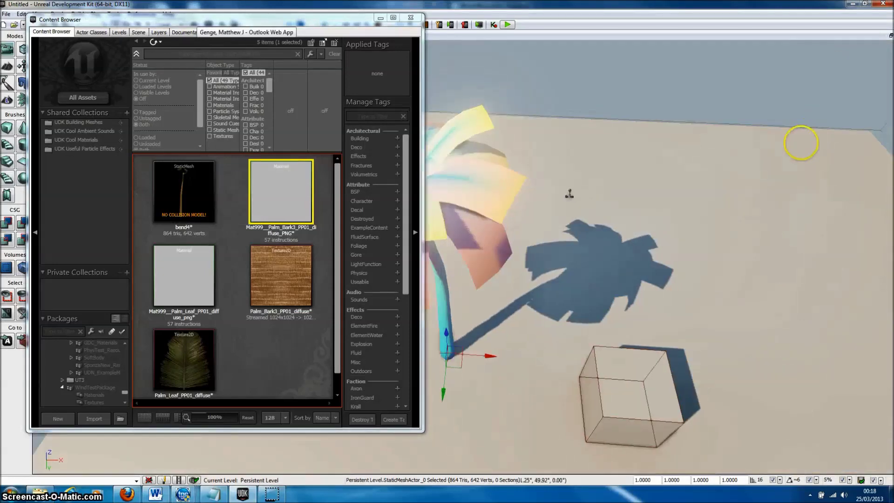
{"action": "right_click_drag", "start_coordinate": [800, 143], "coordinate": [784, 160]}
{"action": "right_click_drag", "start_coordinate": [660, 198], "coordinate": [644, 207]}
{"action": "scroll", "coordinate": [645, 206], "scroll_direction": "up", "scroll_amount": 3}
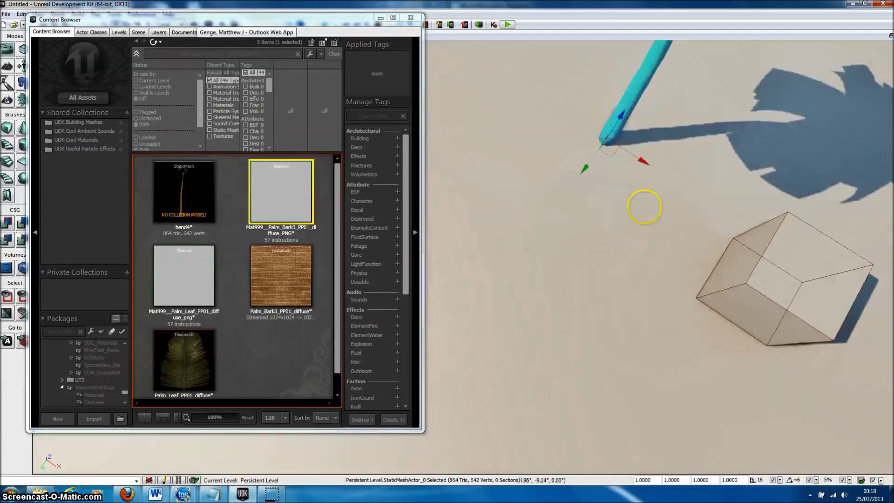
{"action": "left_click_drag", "start_coordinate": [644, 206], "coordinate": [666, 150]}
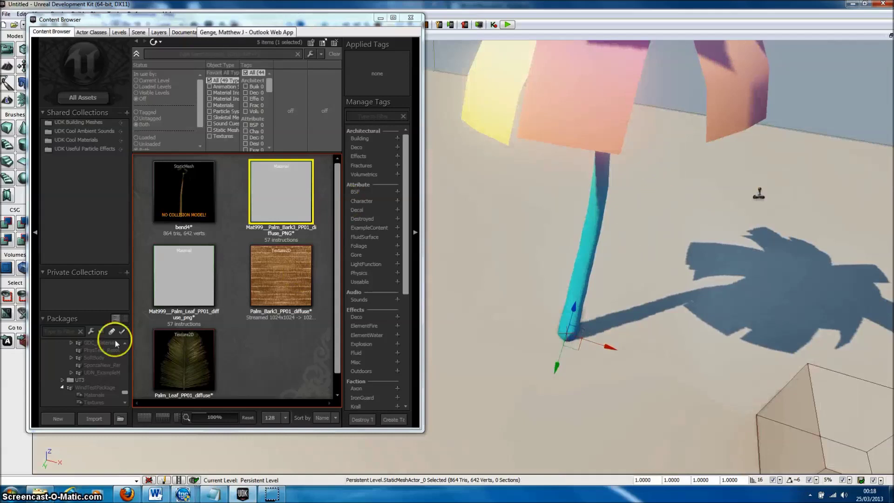
Find the wind package in the Tutorials package folder and show its contents
{"action": "left_click", "coordinate": [124, 405]}
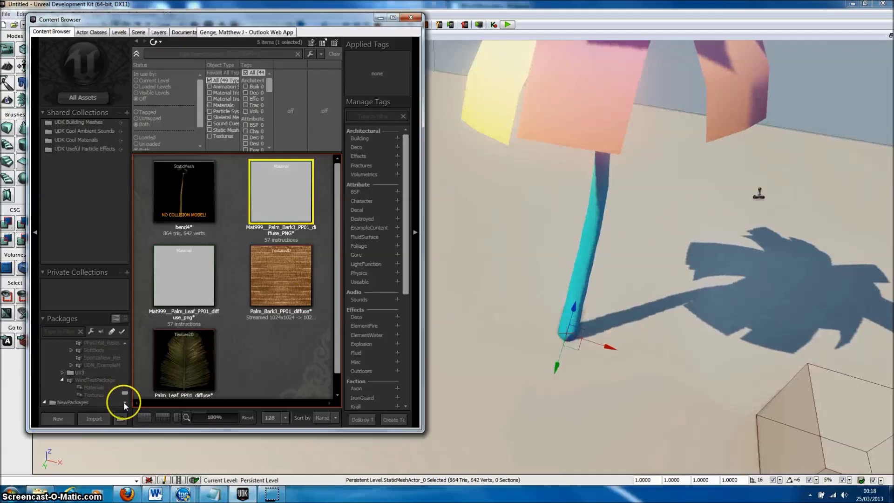
{"action": "left_click", "coordinate": [125, 405]}
{"action": "left_click", "coordinate": [124, 405]}
{"action": "left_click", "coordinate": [125, 342]}
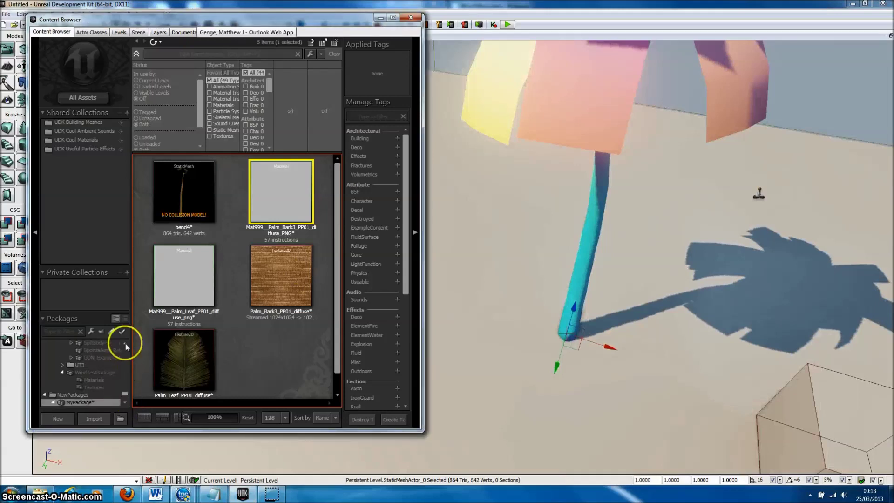
{"action": "left_click", "coordinate": [125, 342]}
{"action": "left_click", "coordinate": [124, 343]}
{"action": "left_click", "coordinate": [124, 343]}
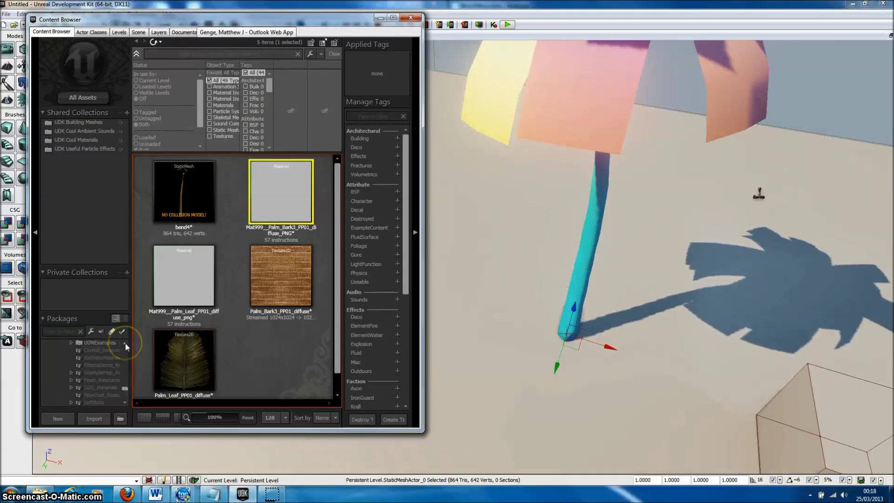
{"action": "left_click", "coordinate": [125, 343]}
{"action": "left_click", "coordinate": [125, 343]}
{"action": "left_click", "coordinate": [113, 356]}
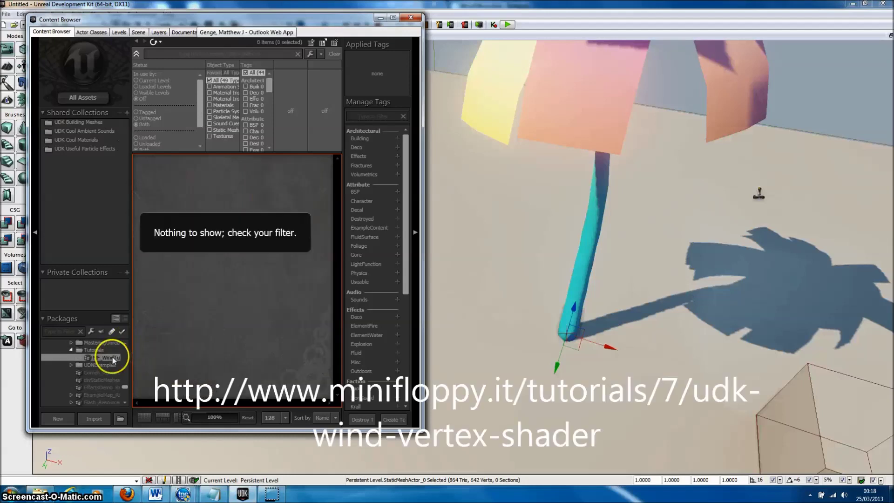
Fully load the wind package and copy its MF_WindAnimation_01 material function into MyPackage under the name WindAnimation
{"action": "right_click", "coordinate": [110, 356]}
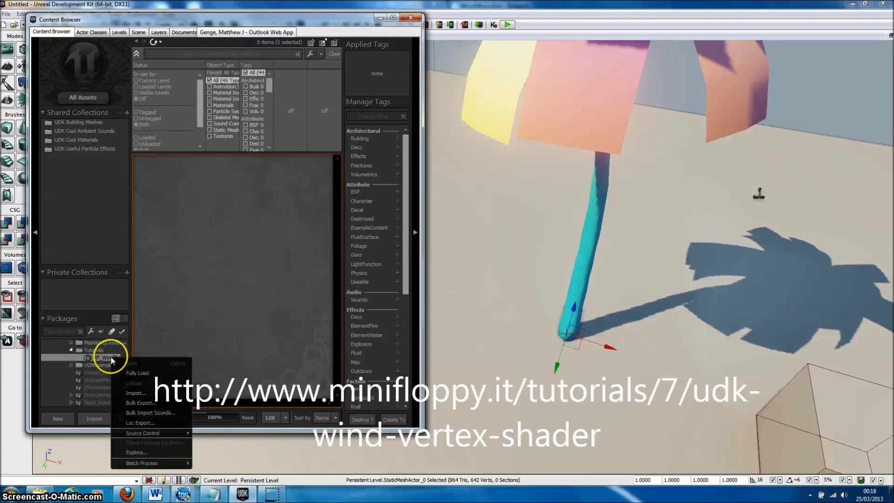
{"action": "left_click", "coordinate": [135, 372]}
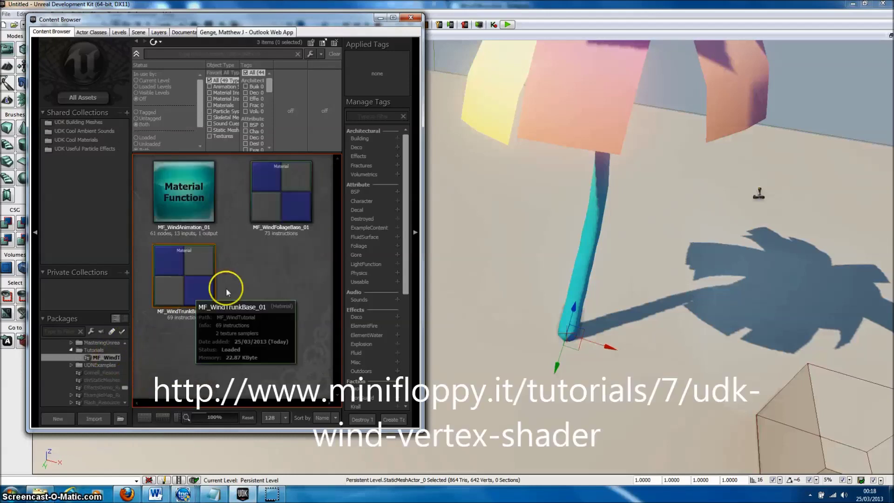
{"action": "left_click", "coordinate": [196, 212]}
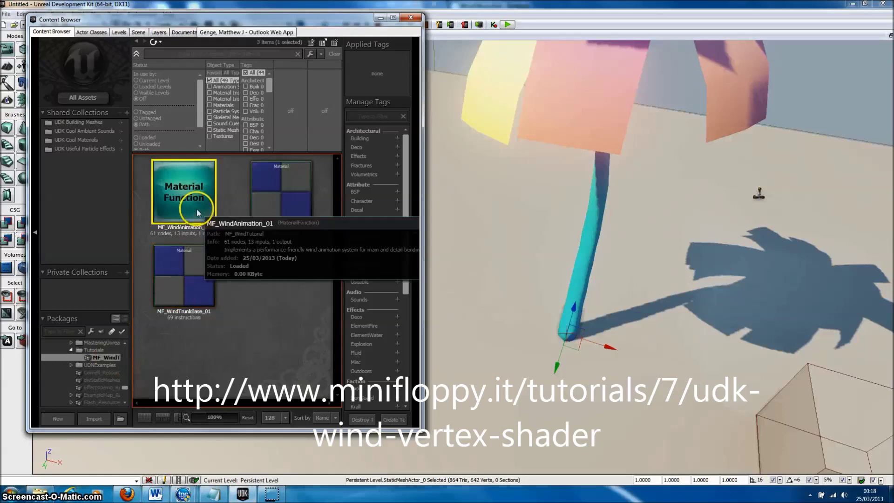
{"action": "right_click", "coordinate": [196, 212]}
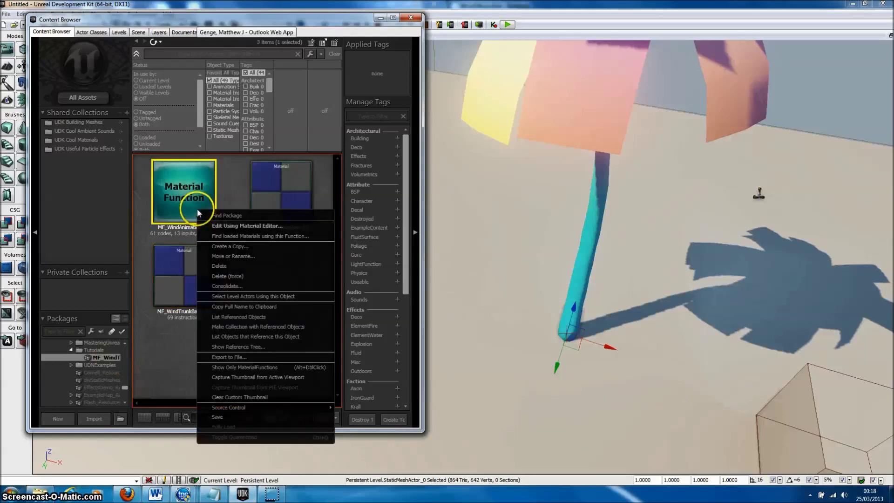
{"action": "left_click", "coordinate": [224, 248]}
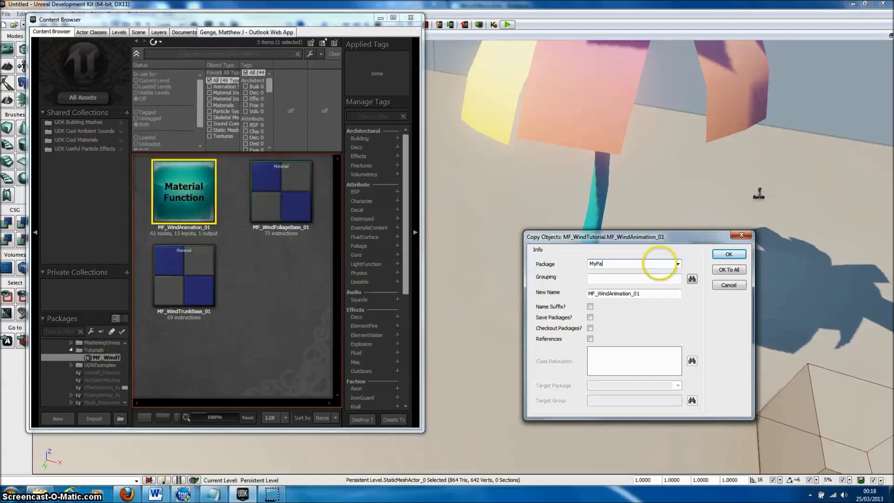
{"action": "type", "text": "MyPackage"}
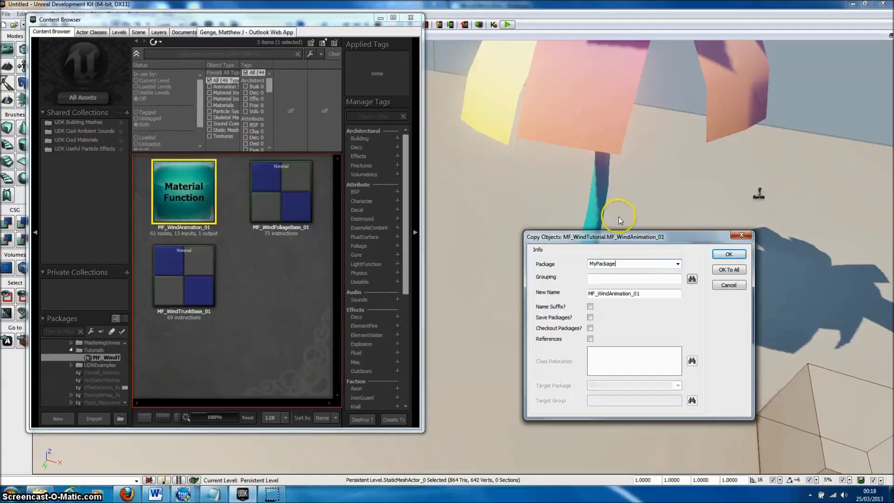
{"action": "left_click_drag", "start_coordinate": [588, 293], "coordinate": [652, 305]}
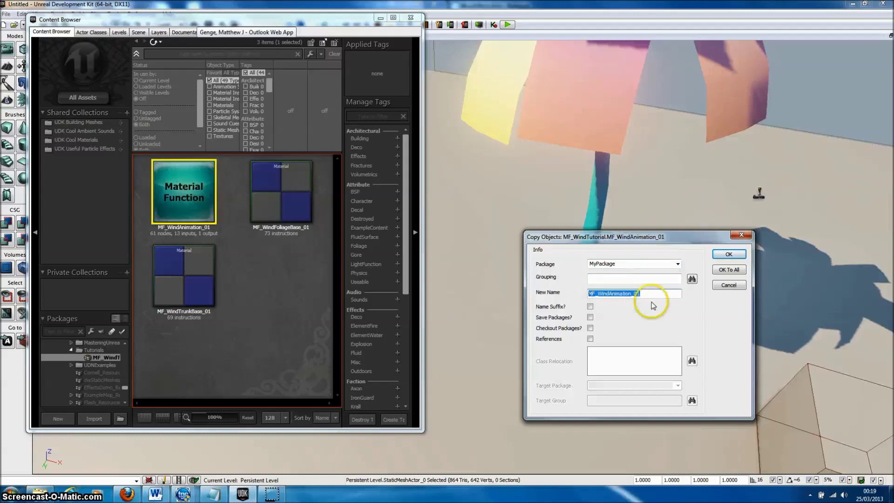
{"action": "type", "text": "Wind"}
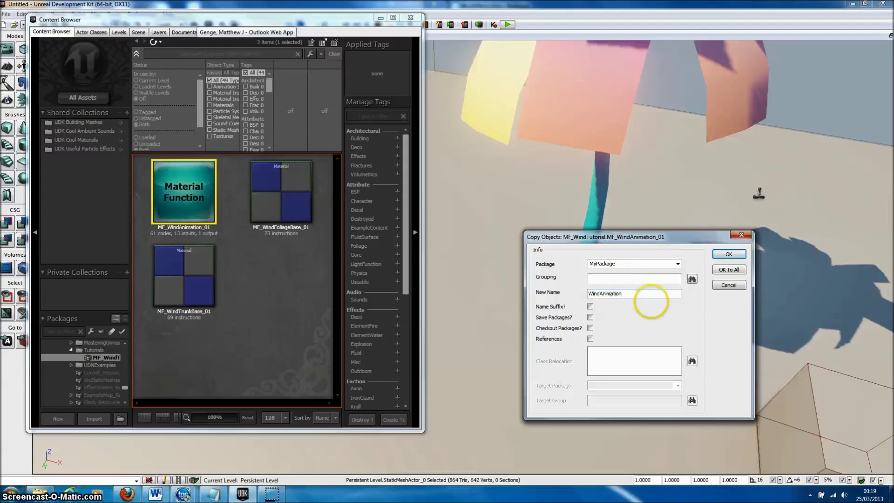
{"action": "left_click", "coordinate": [728, 254]}
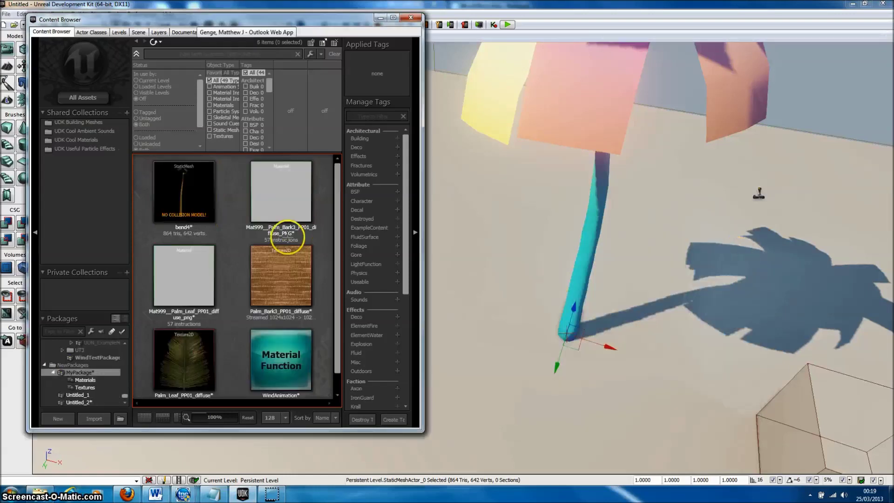
Find the wind package in the Tutorials folder of the package tree again
{"action": "left_click", "coordinate": [126, 343]}
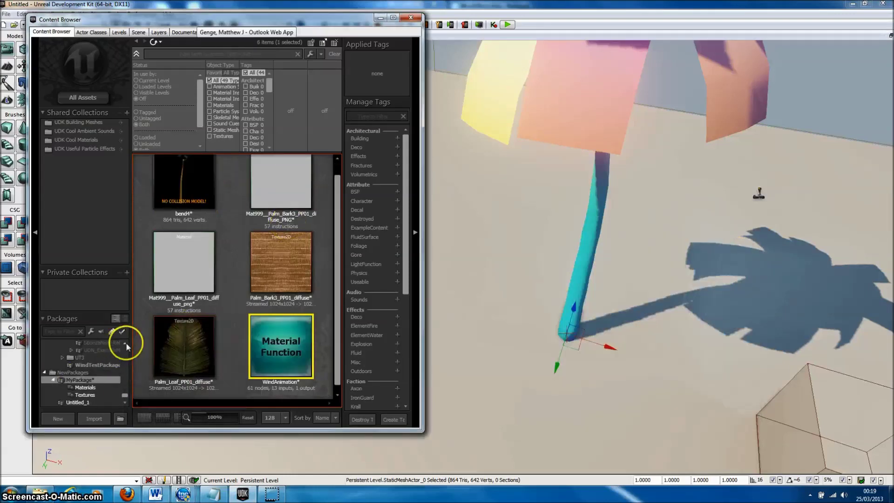
{"action": "left_click", "coordinate": [126, 342]}
{"action": "left_click", "coordinate": [125, 342]}
{"action": "left_click", "coordinate": [125, 342]}
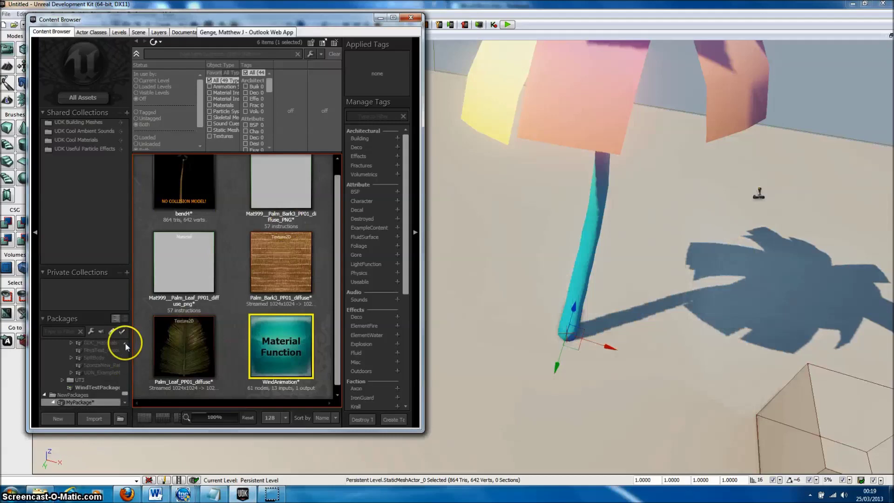
{"action": "left_click", "coordinate": [125, 343]}
{"action": "left_click", "coordinate": [125, 343]}
{"action": "left_click_drag", "start_coordinate": [123, 388], "coordinate": [124, 392]}
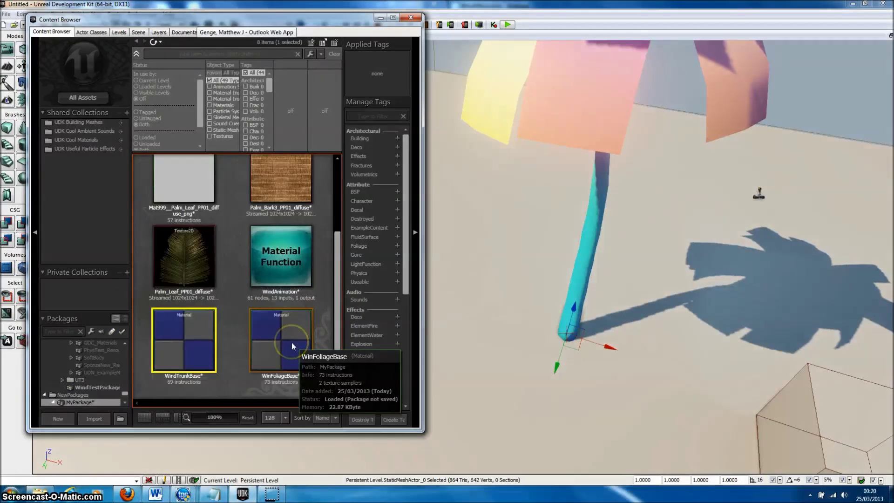
Open the WinFoliageBase material and delete its opacity mask constant and the texture sample feeding the Normal input
{"action": "left_click", "coordinate": [292, 343]}
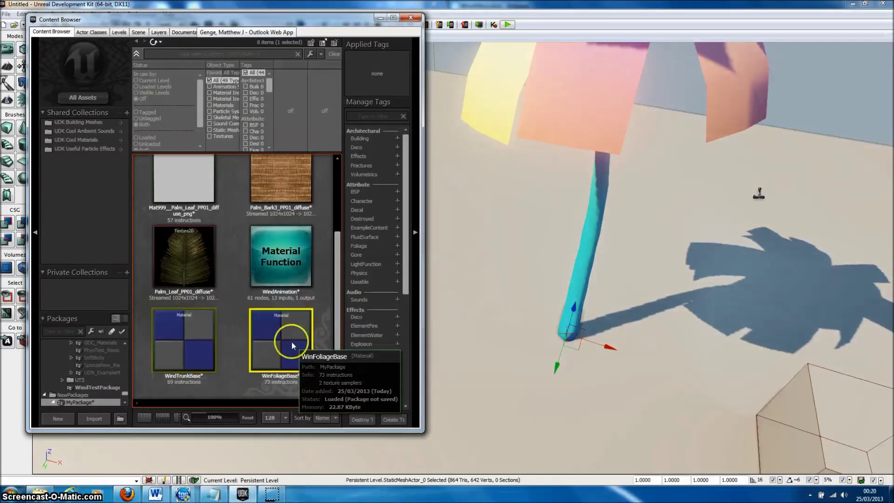
{"action": "double_click", "coordinate": [280, 334]}
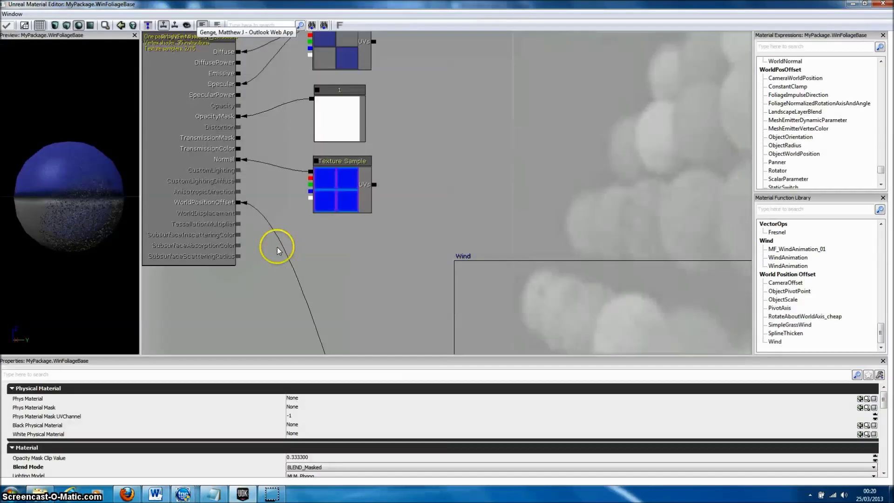
{"action": "left_click_drag", "start_coordinate": [441, 131], "coordinate": [432, 177]}
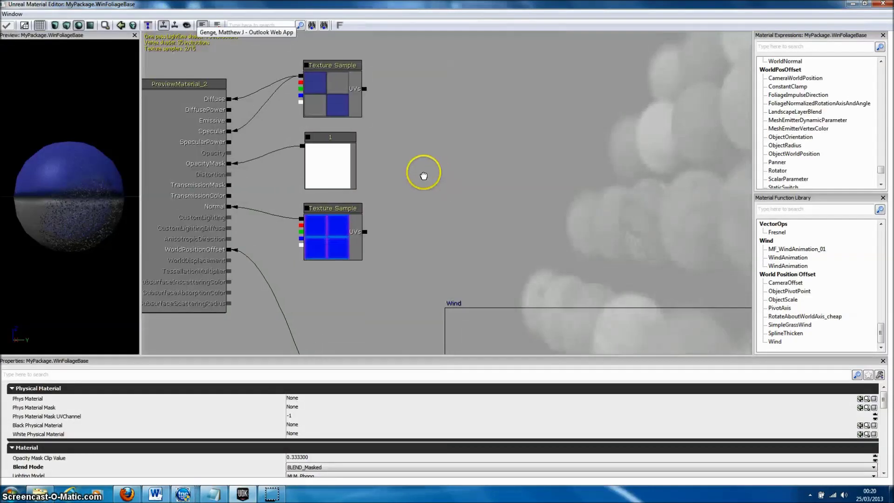
{"action": "left_click", "coordinate": [337, 165]}
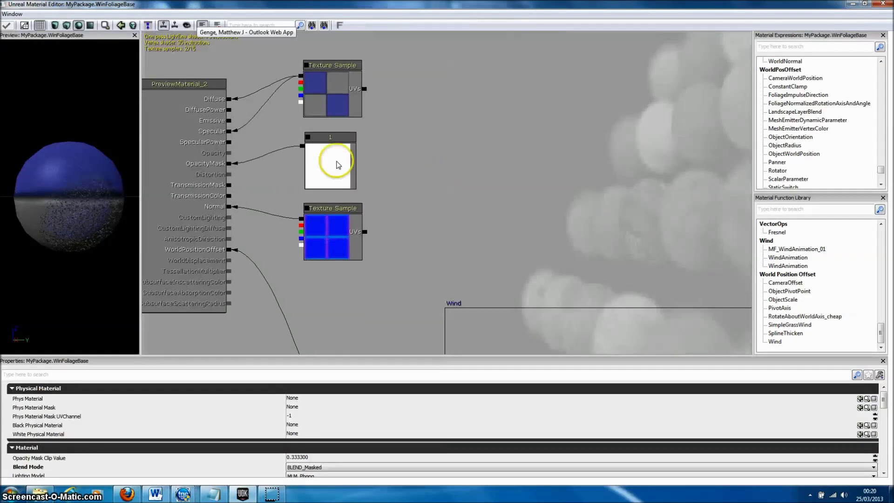
{"action": "right_click", "coordinate": [367, 161]}
{"action": "left_click", "coordinate": [383, 224]}
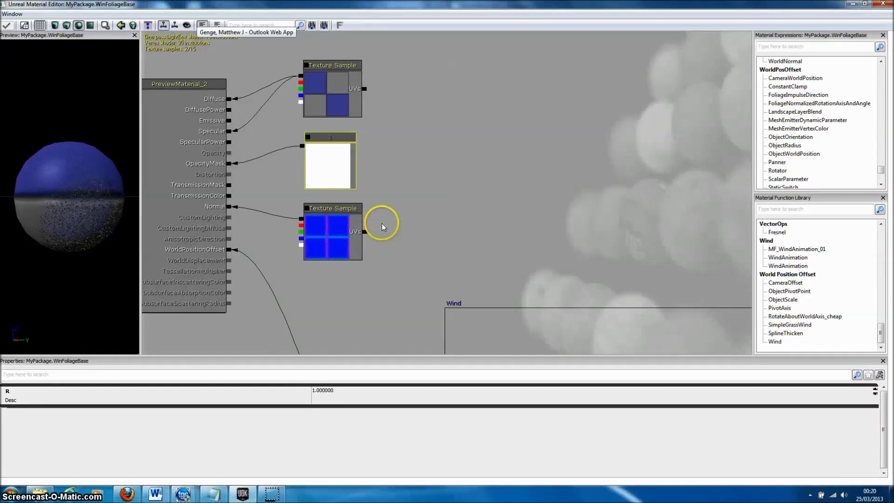
{"action": "left_click", "coordinate": [339, 226]}
{"action": "right_click", "coordinate": [339, 228]}
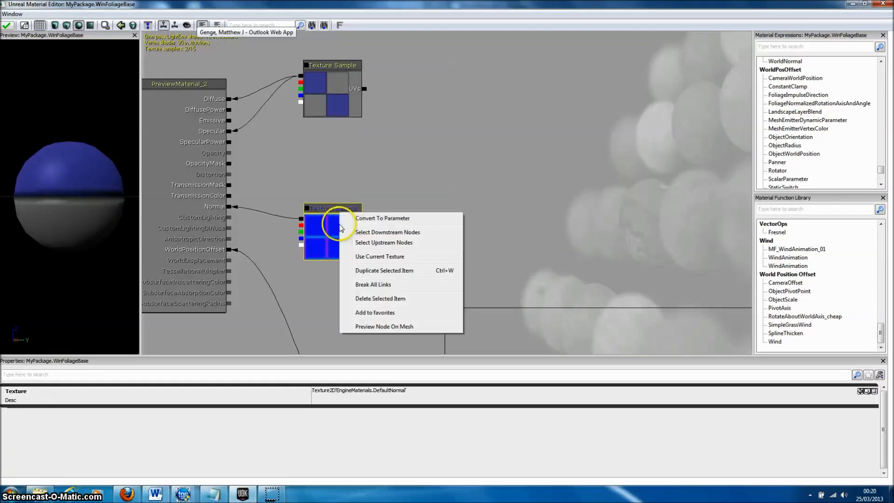
{"action": "left_click", "coordinate": [376, 299]}
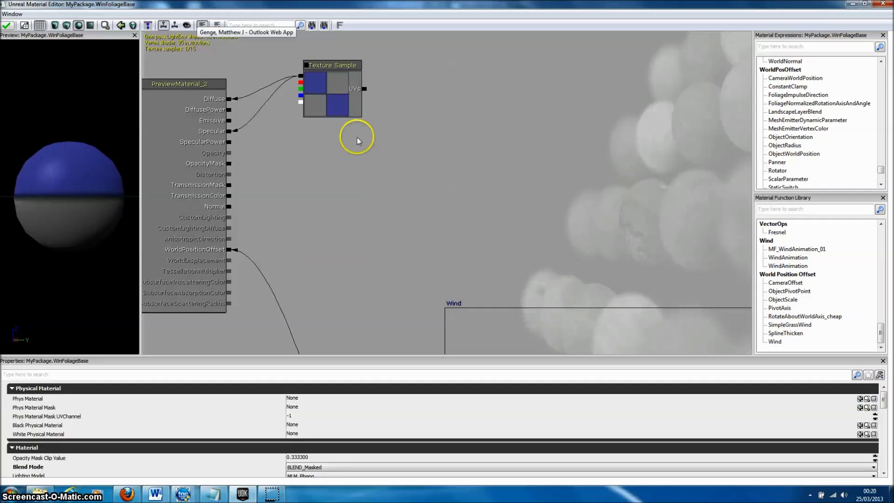
Place the material editor beside the Content Browser and assign the Palm_Leaf_PP01_diffuse texture to the remaining texture sample
{"action": "left_click", "coordinate": [863, 3]}
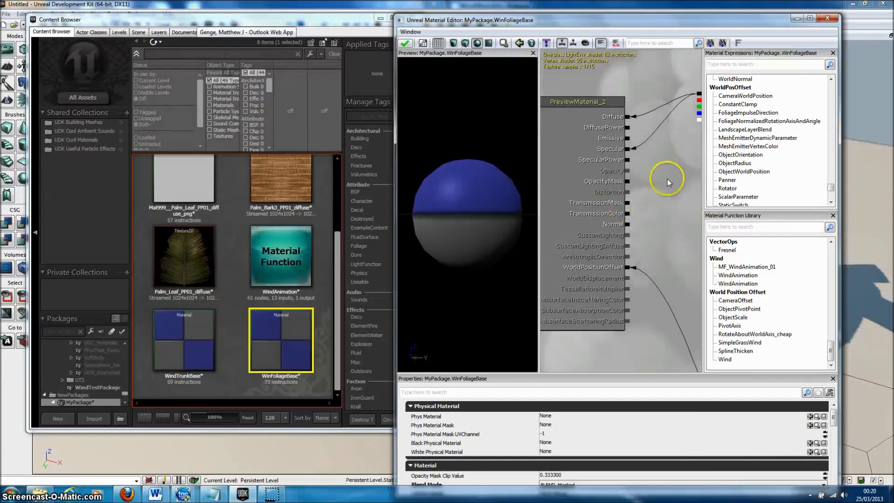
{"action": "left_click_drag", "start_coordinate": [668, 20], "coordinate": [717, 3]}
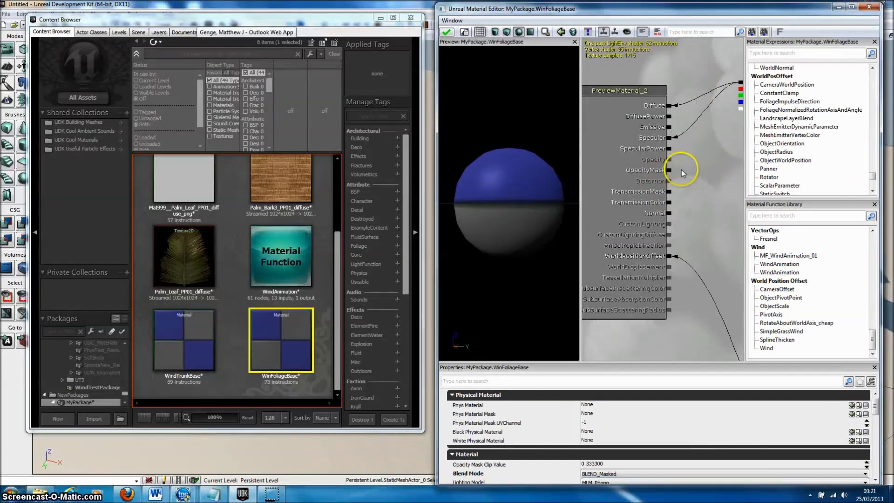
{"action": "left_click_drag", "start_coordinate": [717, 155], "coordinate": [680, 157]}
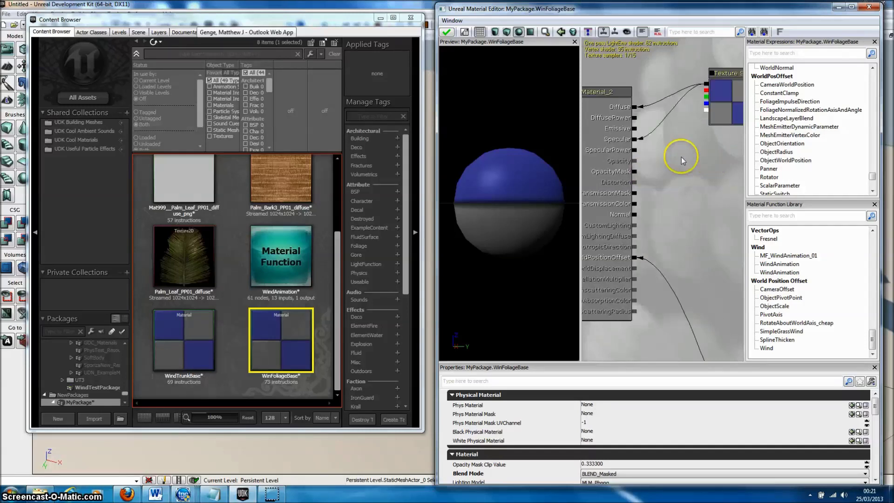
{"action": "left_click_drag", "start_coordinate": [633, 112], "coordinate": [592, 149]}
{"action": "left_click", "coordinate": [680, 120]}
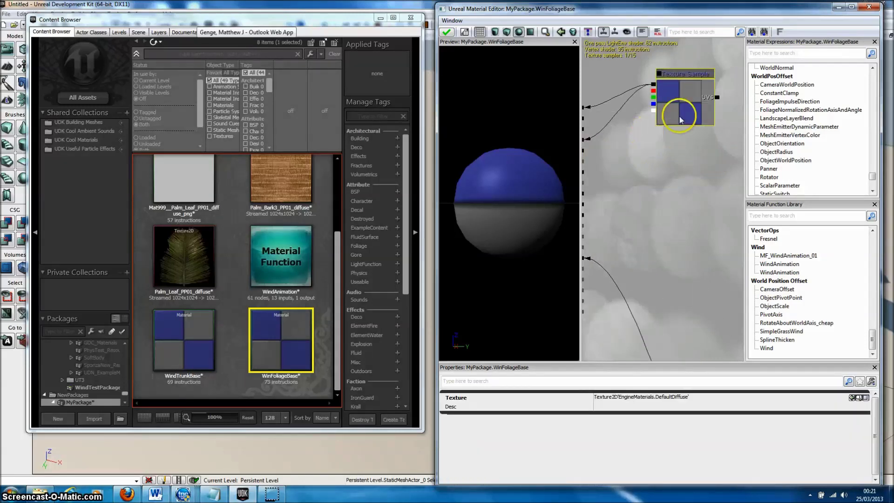
{"action": "left_click", "coordinate": [206, 257]}
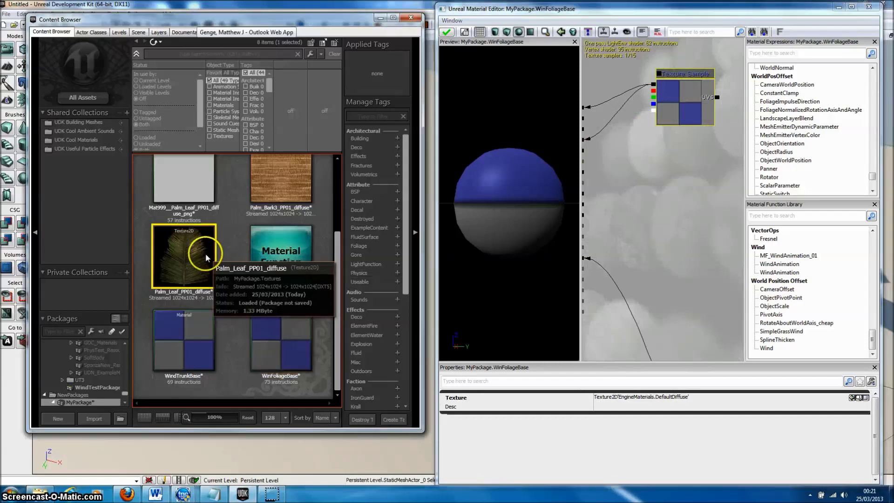
{"action": "left_click", "coordinate": [854, 398]}
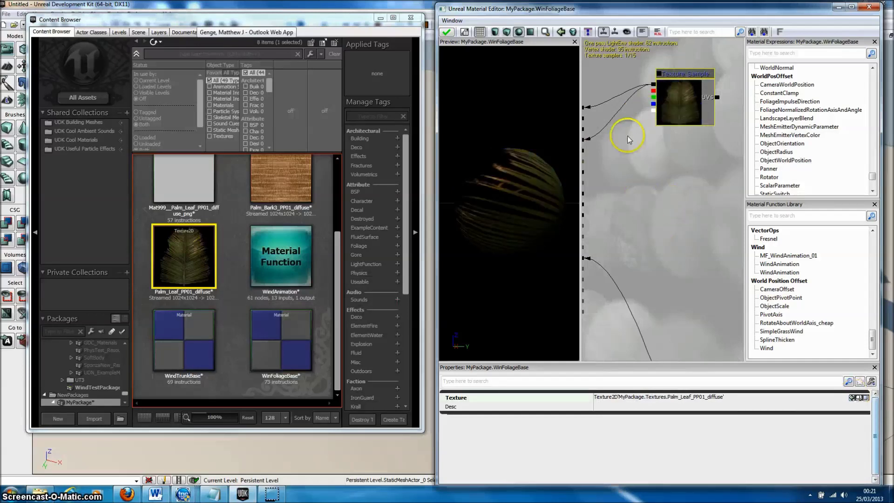
Remove the link between the leaf texture sample and the material's Specular input
{"action": "left_click_drag", "start_coordinate": [646, 156], "coordinate": [658, 150]}
{"action": "right_click", "coordinate": [598, 134]}
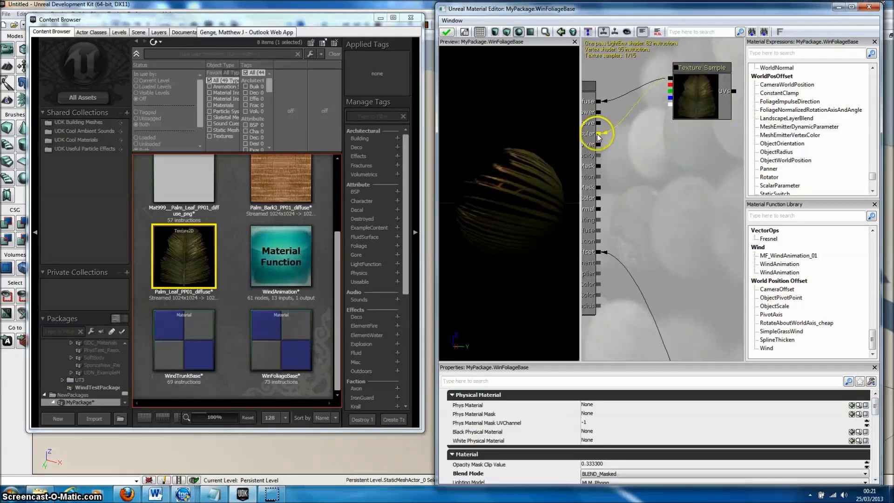
{"action": "left_click", "coordinate": [634, 128]}
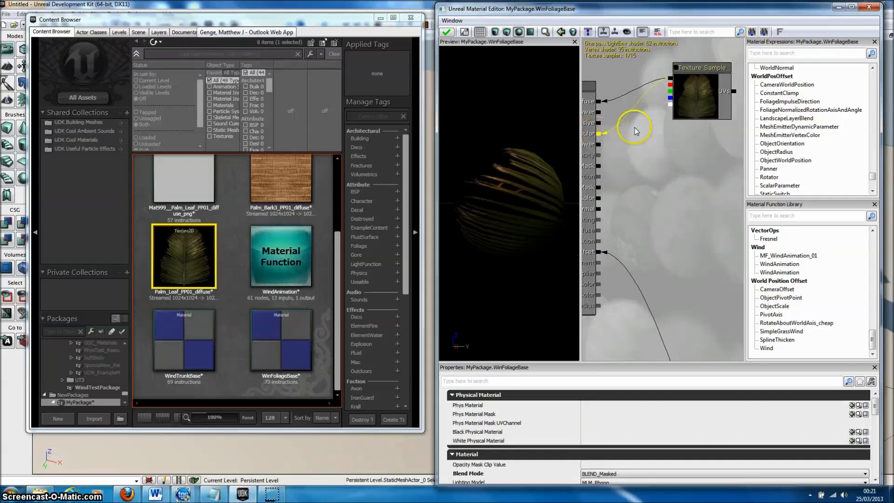
{"action": "key", "text": "ctrl+z"}
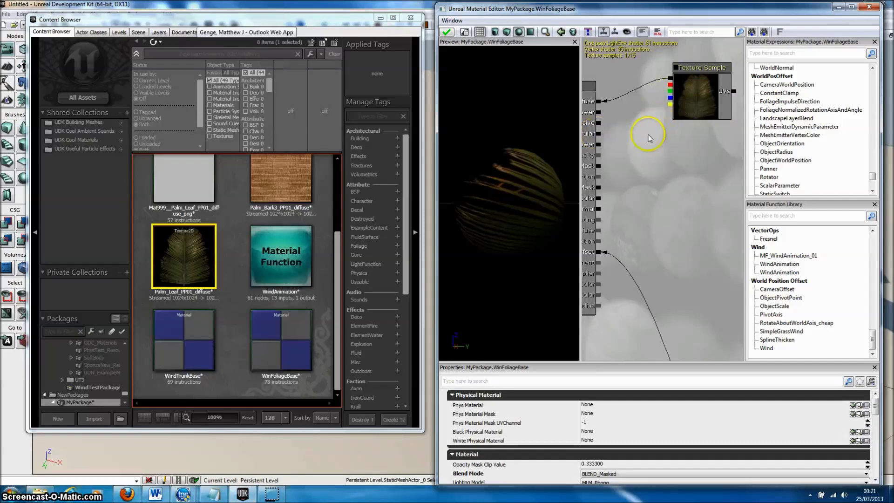
Connect the leaf texture sample's alpha output to the material's OpacityMask input
{"action": "left_click_drag", "start_coordinate": [647, 135], "coordinate": [688, 130]}
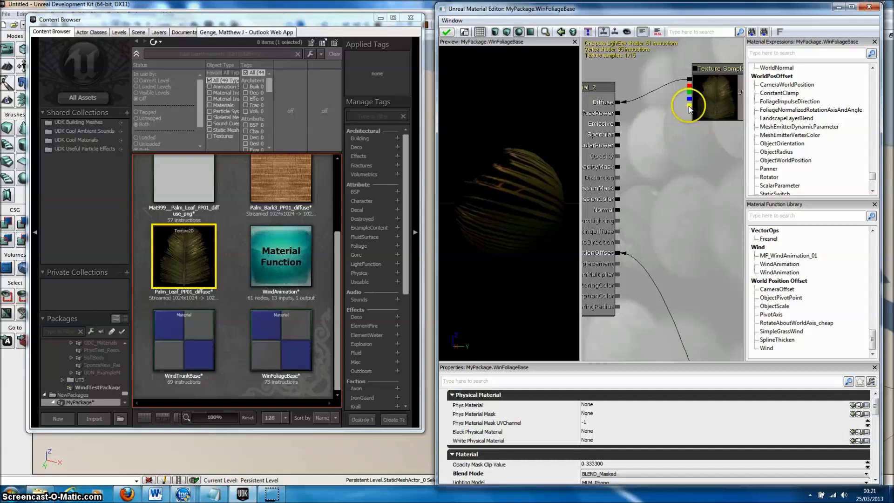
{"action": "left_click_drag", "start_coordinate": [688, 106], "coordinate": [677, 132]}
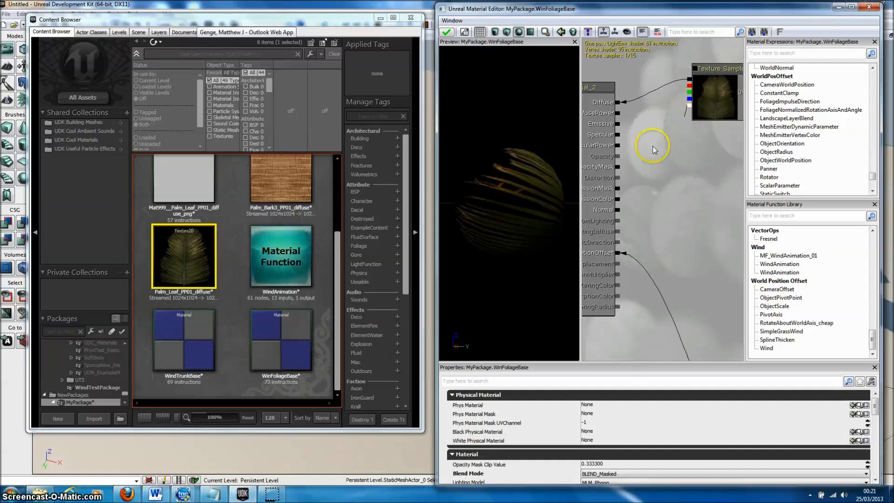
{"action": "left_click_drag", "start_coordinate": [637, 154], "coordinate": [617, 166]}
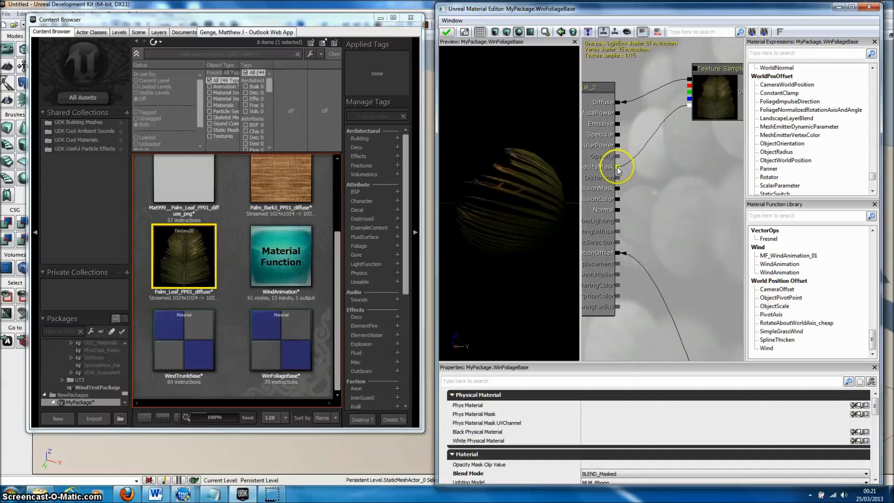
Enlarge the material editor and delete the MF_WindAnimation_01 function node from the WinFoliageBase graph
{"action": "left_click_drag", "start_coordinate": [618, 166], "coordinate": [672, 261]}
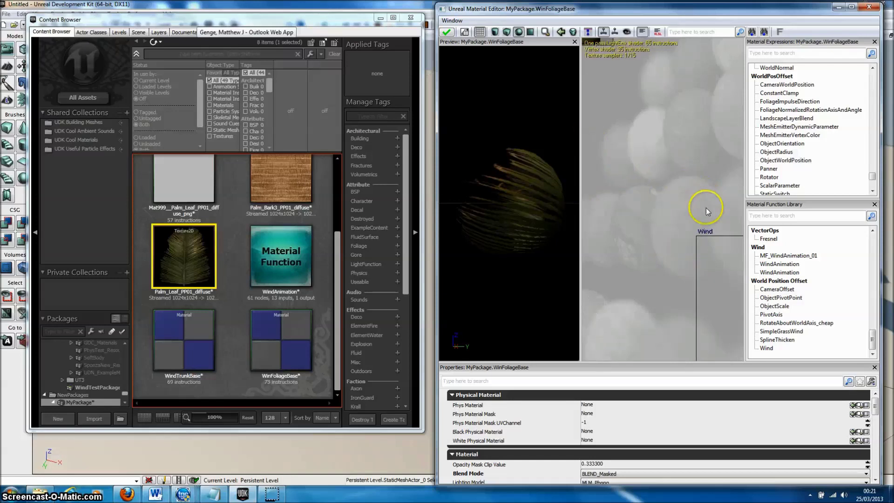
{"action": "left_click_drag", "start_coordinate": [706, 212], "coordinate": [579, 144]}
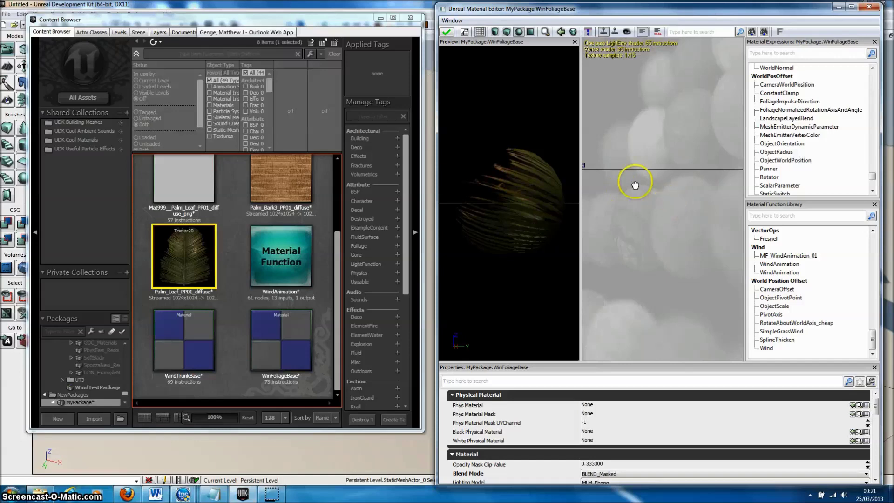
{"action": "left_click", "coordinate": [850, 6]}
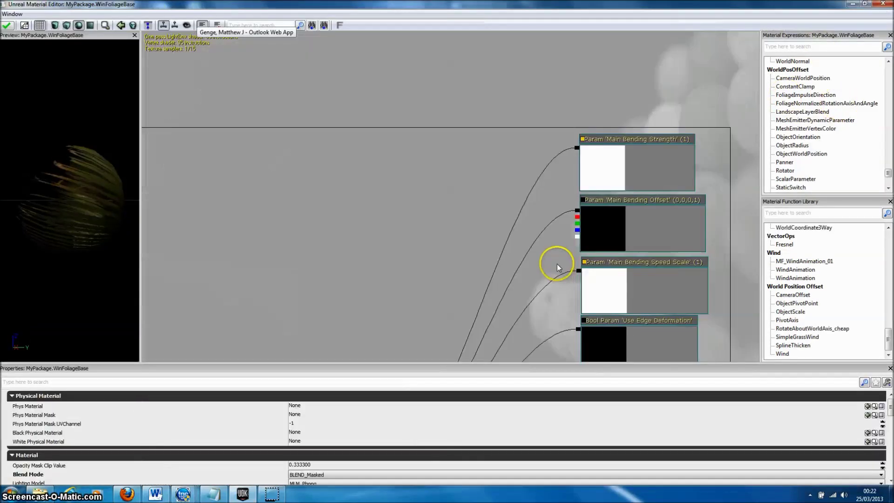
{"action": "left_click_drag", "start_coordinate": [439, 244], "coordinate": [459, 210]}
{"action": "left_click_drag", "start_coordinate": [394, 324], "coordinate": [430, 247]}
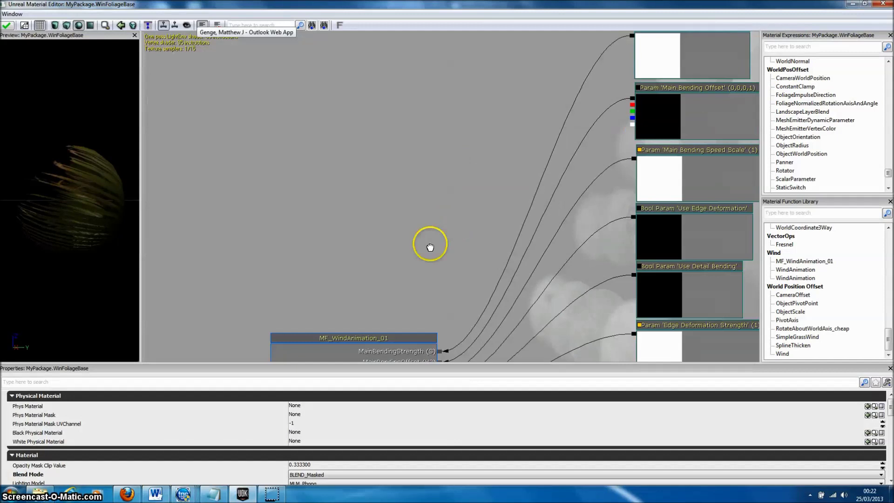
{"action": "left_click", "coordinate": [402, 336]}
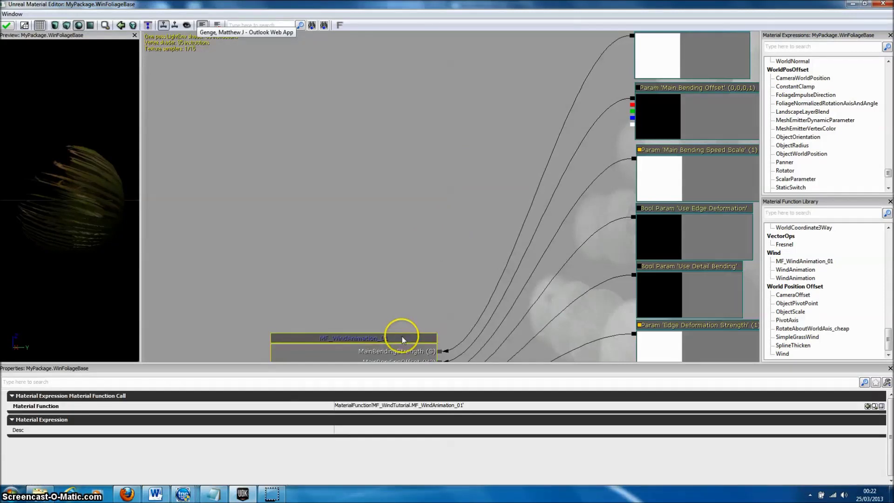
{"action": "key", "text": "Delete"}
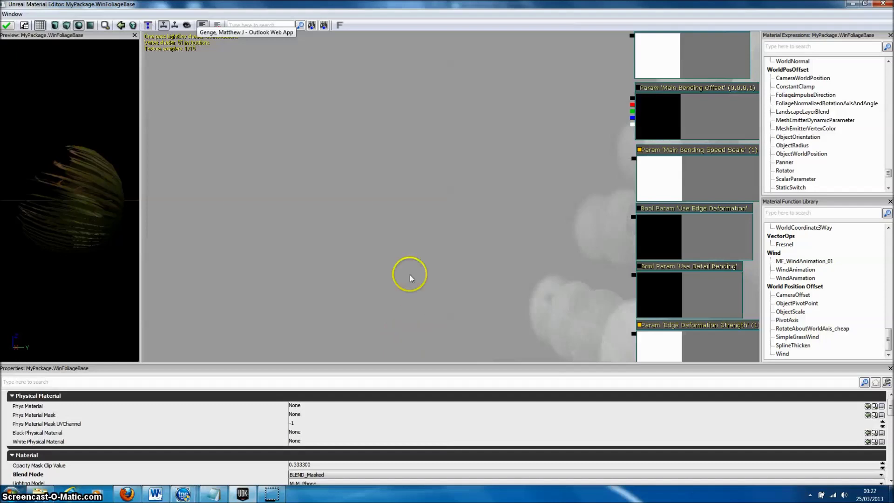
Add the WindAnimation material function to the graph in the empty space beside the wind parameters
{"action": "left_click_drag", "start_coordinate": [414, 242], "coordinate": [419, 225]}
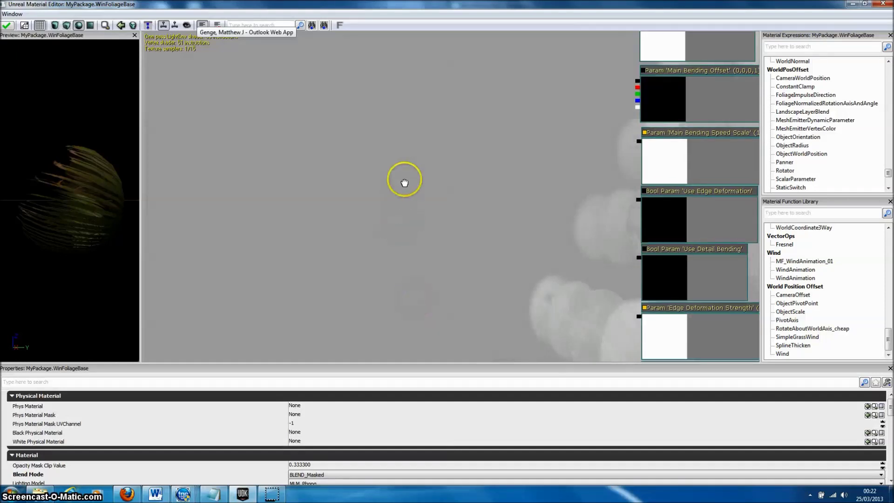
{"action": "left_click_drag", "start_coordinate": [403, 181], "coordinate": [408, 117]}
{"action": "left_click", "coordinate": [786, 269]}
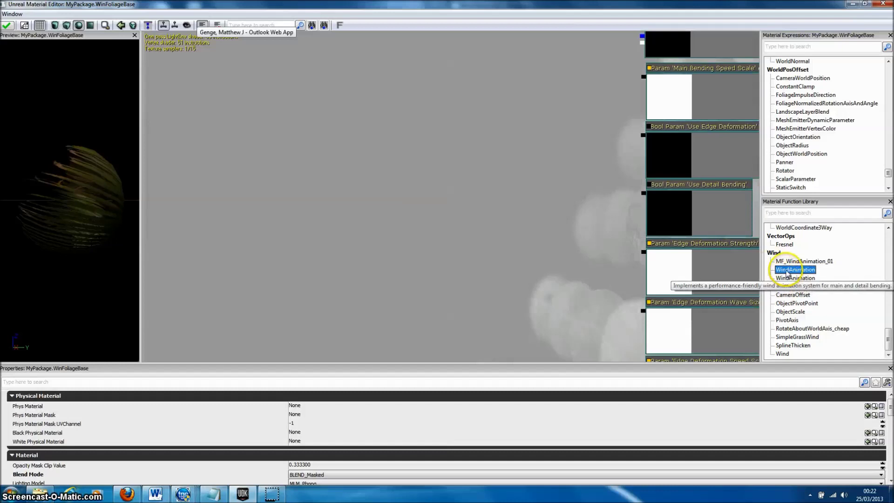
{"action": "left_click", "coordinate": [365, 280]}
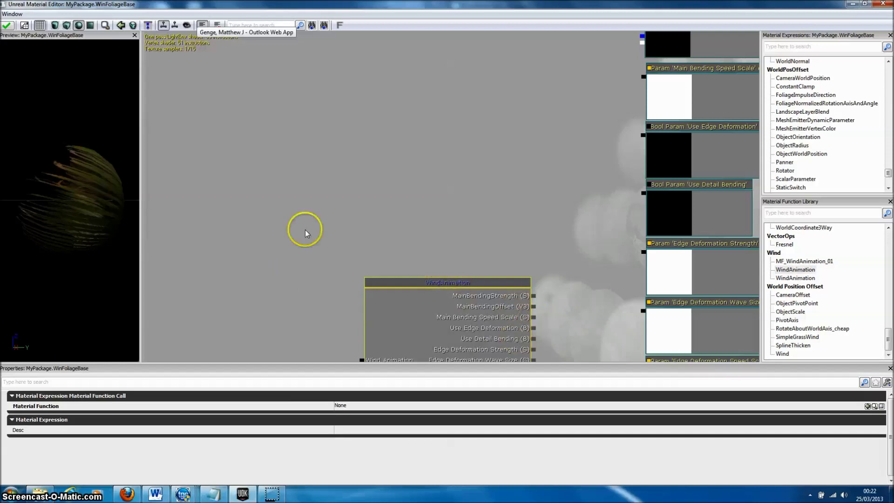
{"action": "left_click", "coordinate": [302, 296]}
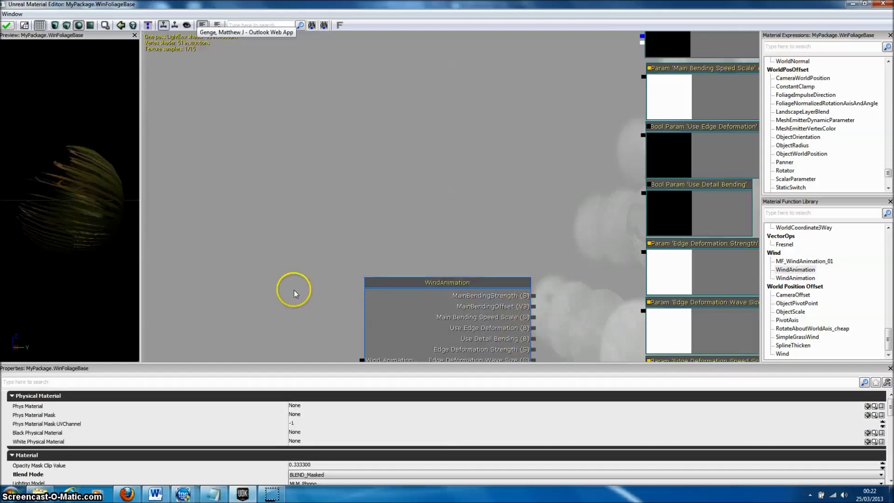
Connect the WindAnimation function's Wind Animation output to the True input of the 'Use Wind' switch parameter
{"action": "left_click_drag", "start_coordinate": [313, 255], "coordinate": [337, 209]}
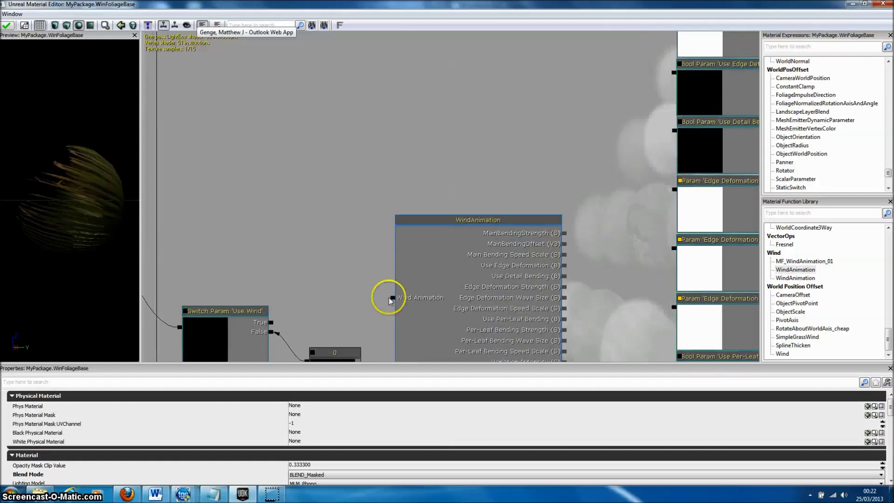
{"action": "left_click_drag", "start_coordinate": [349, 303], "coordinate": [223, 323]}
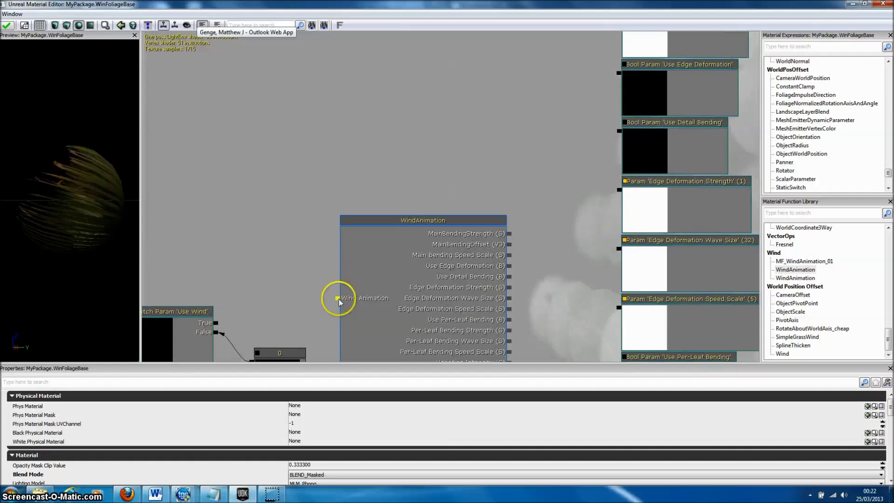
{"action": "left_click_drag", "start_coordinate": [338, 298], "coordinate": [217, 326]}
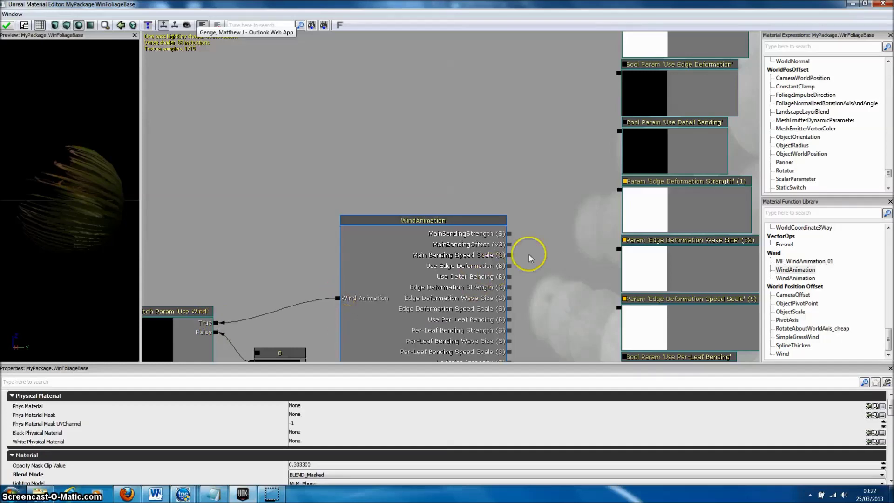
Connect the 'Main Bending Strength' parameter to the WindAnimation function's MainBendingStrength input
{"action": "left_click_drag", "start_coordinate": [529, 249], "coordinate": [406, 330]}
{"action": "scroll", "coordinate": [410, 317], "scroll_direction": "down", "scroll_amount": 1}
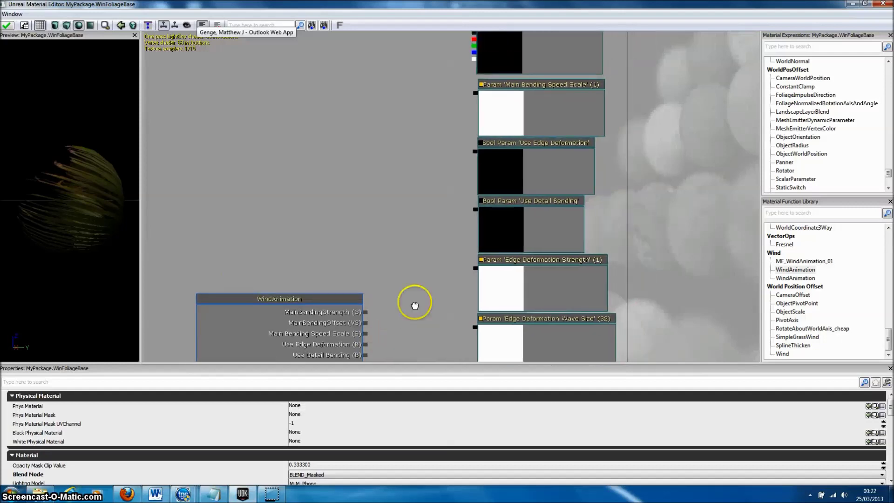
{"action": "scroll", "coordinate": [415, 295], "scroll_direction": "down", "scroll_amount": 1}
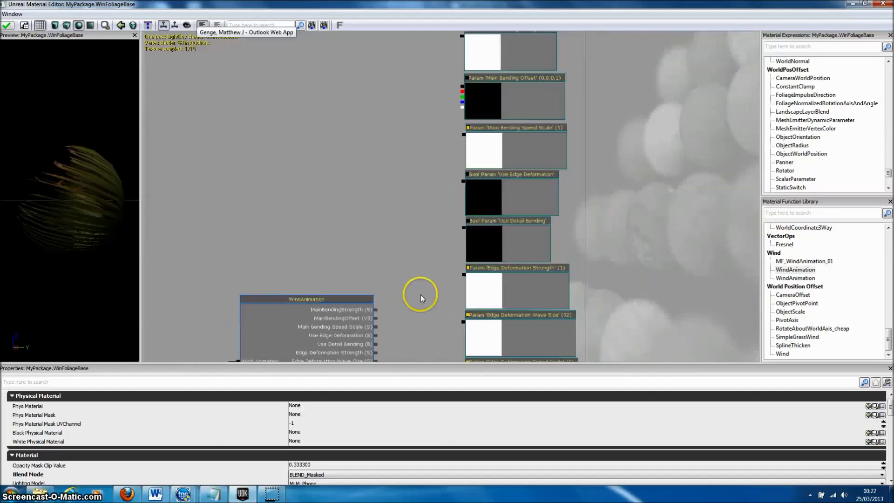
{"action": "left_click_drag", "start_coordinate": [425, 270], "coordinate": [425, 281]}
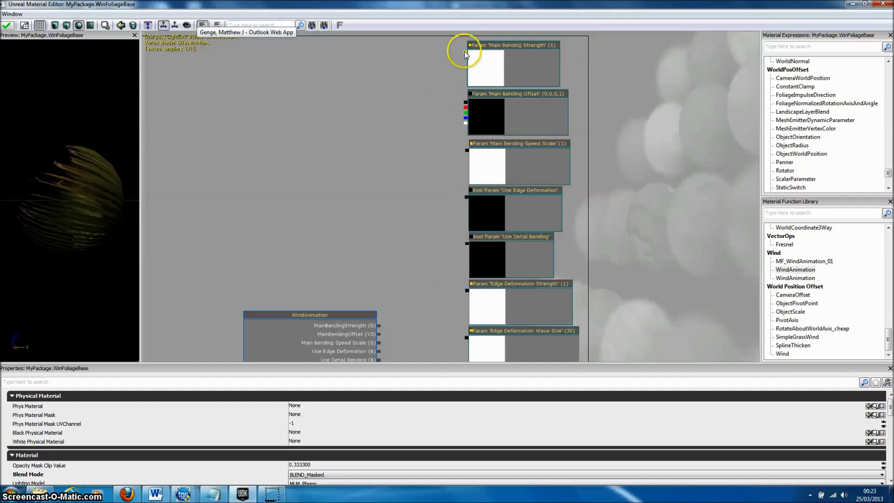
{"action": "left_click_drag", "start_coordinate": [465, 51], "coordinate": [378, 326]}
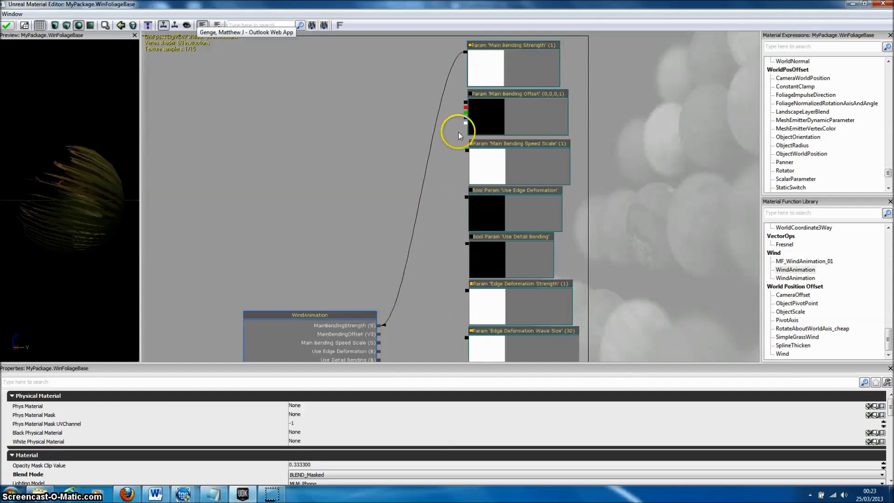
{"action": "mouse_move", "coordinate": [464, 108]}
{"action": "left_mouse_down"}
{"action": "mouse_move", "coordinate": [443, 170]}
{"action": "mouse_move", "coordinate": [467, 93]}
{"action": "mouse_move", "coordinate": [471, 101]}
{"action": "left_mouse_up"}
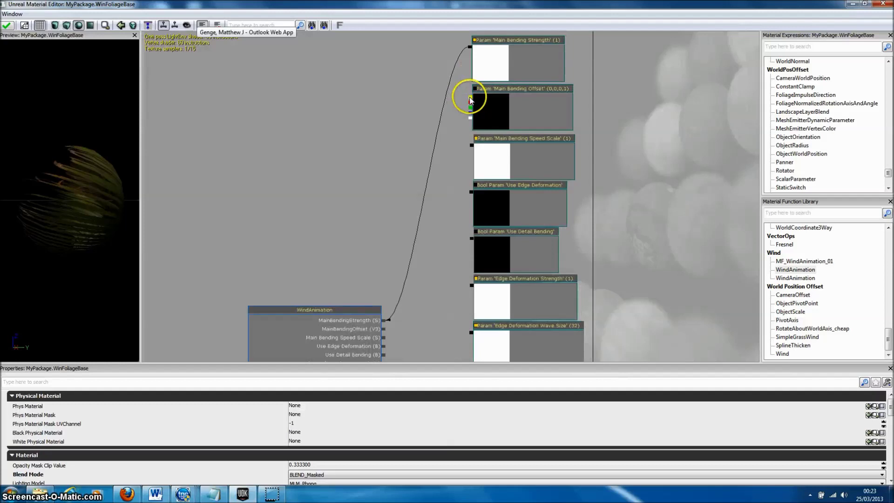
{"action": "mouse_move", "coordinate": [451, 152]}
{"action": "left_mouse_down"}
{"action": "mouse_move", "coordinate": [450, 164]}
{"action": "mouse_move", "coordinate": [451, 150]}
{"action": "left_mouse_up"}
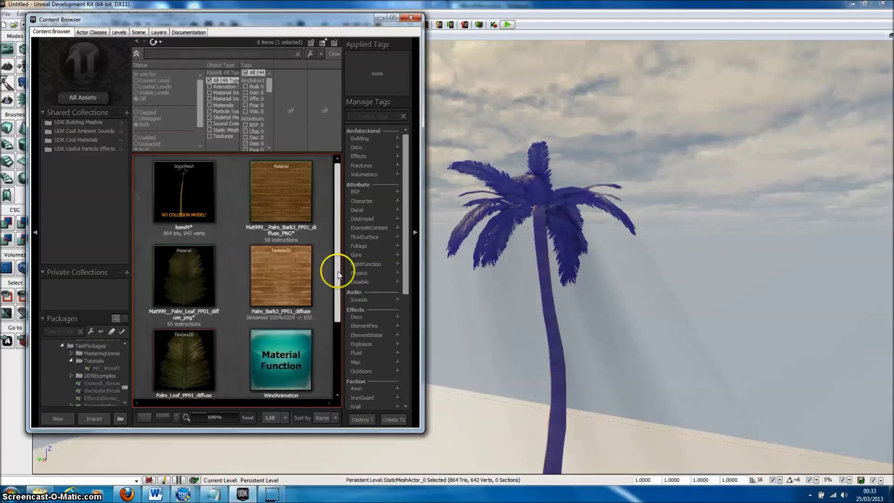
Open the bend4 static mesh for editing and select LOD element [0] to highlight its part of the palm
{"action": "left_click_drag", "start_coordinate": [338, 274], "coordinate": [342, 350]}
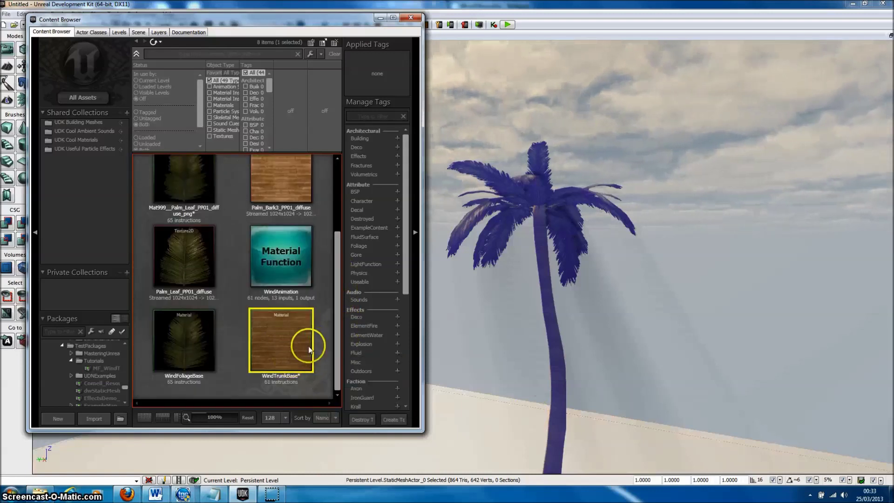
{"action": "left_click", "coordinate": [190, 342]}
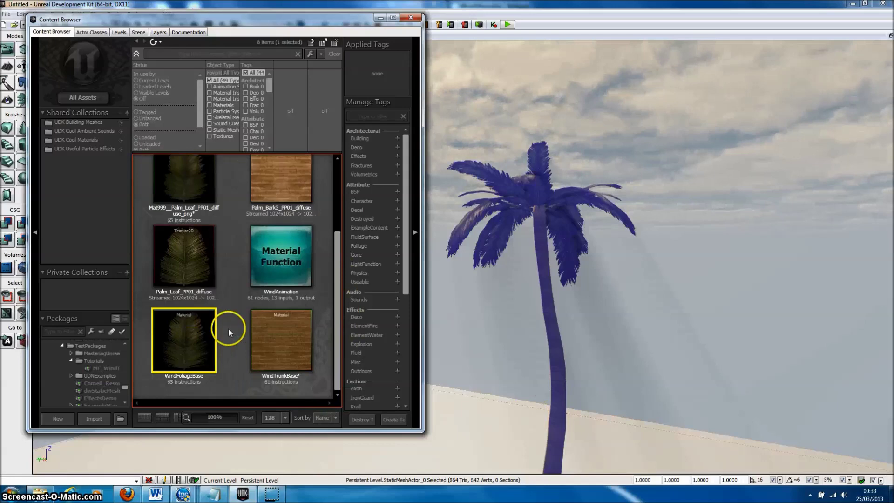
{"action": "left_click_drag", "start_coordinate": [339, 355], "coordinate": [339, 279]}
{"action": "double_click", "coordinate": [188, 189]}
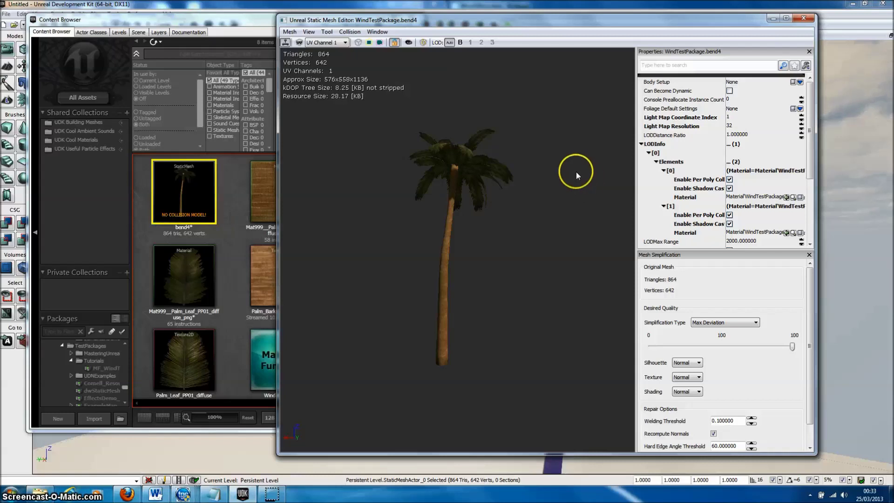
{"action": "left_click", "coordinate": [747, 171]}
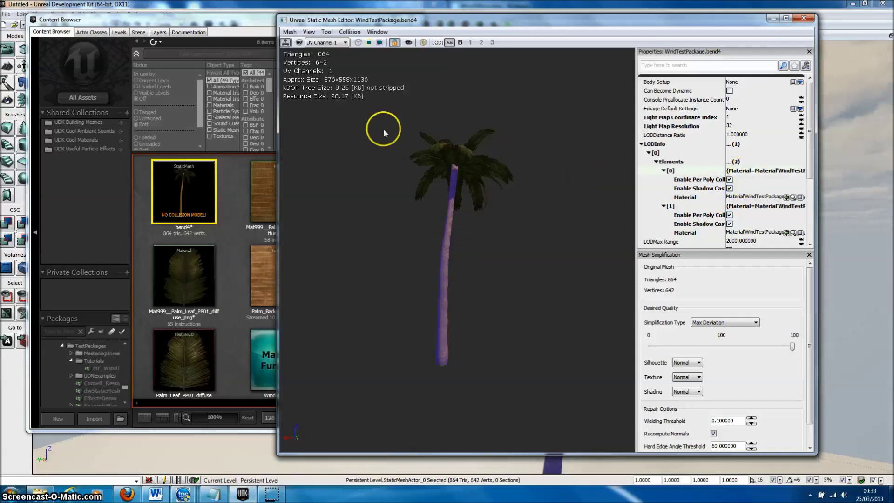
Assign the WindTrunkBase material to element [0] of the bend4 mesh
{"action": "left_click", "coordinate": [273, 125]}
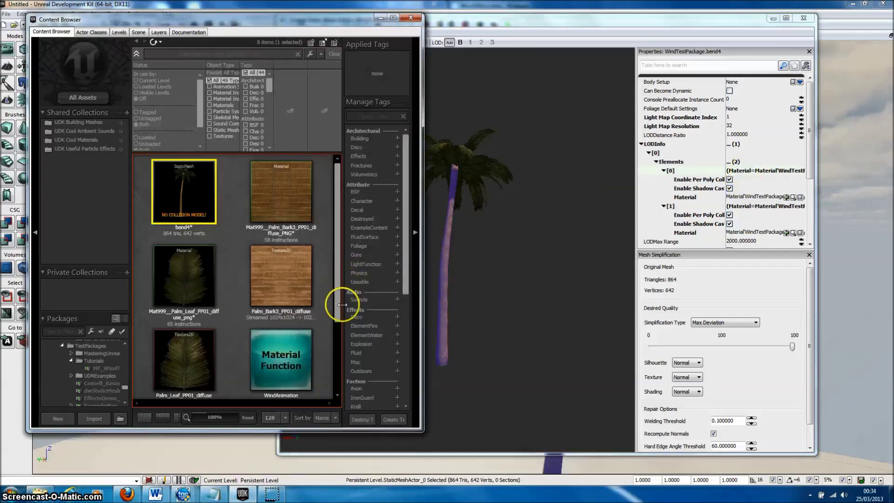
{"action": "left_click_drag", "start_coordinate": [339, 314], "coordinate": [339, 369]}
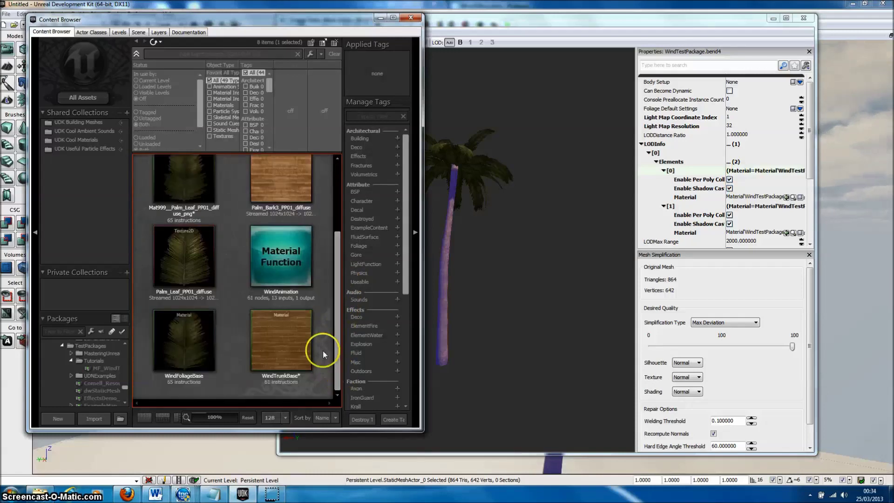
{"action": "left_click", "coordinate": [299, 343]}
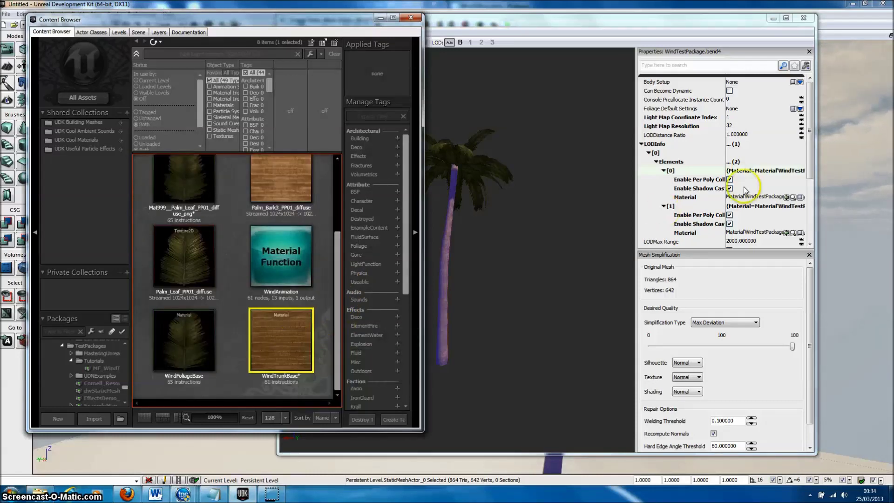
{"action": "left_click", "coordinate": [786, 197]}
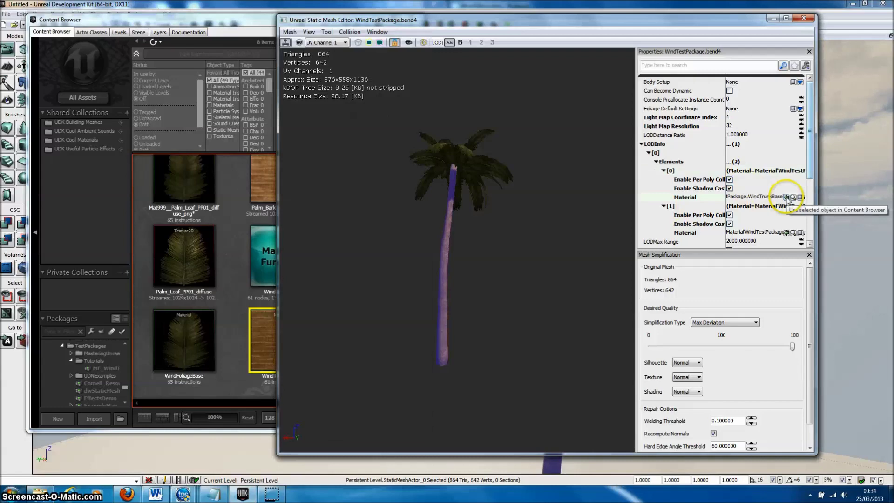
Assign the WindFoliageBase material to element [1] of the bend4 mesh and close the mesh editor
{"action": "left_click", "coordinate": [211, 331]}
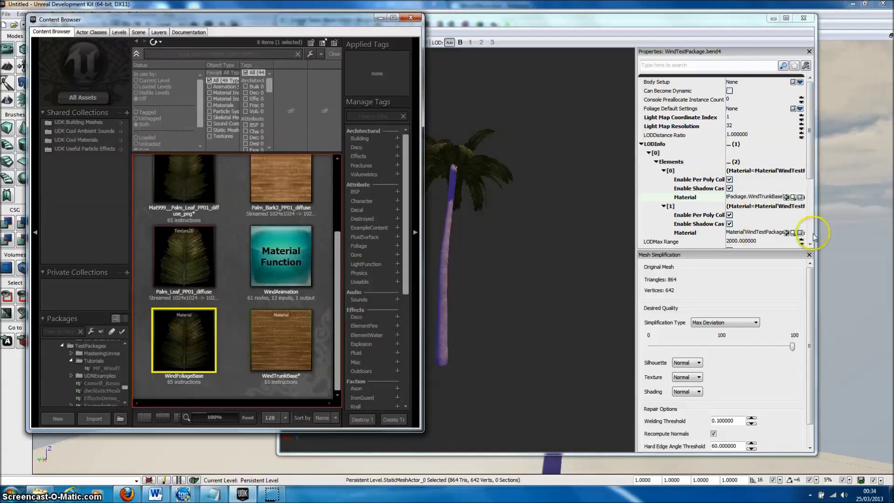
{"action": "left_click", "coordinate": [786, 232]}
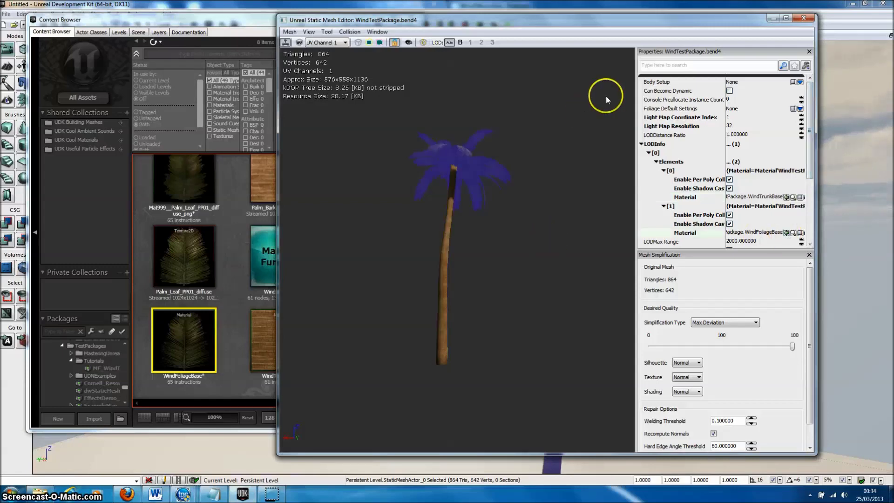
{"action": "left_click", "coordinate": [802, 19]}
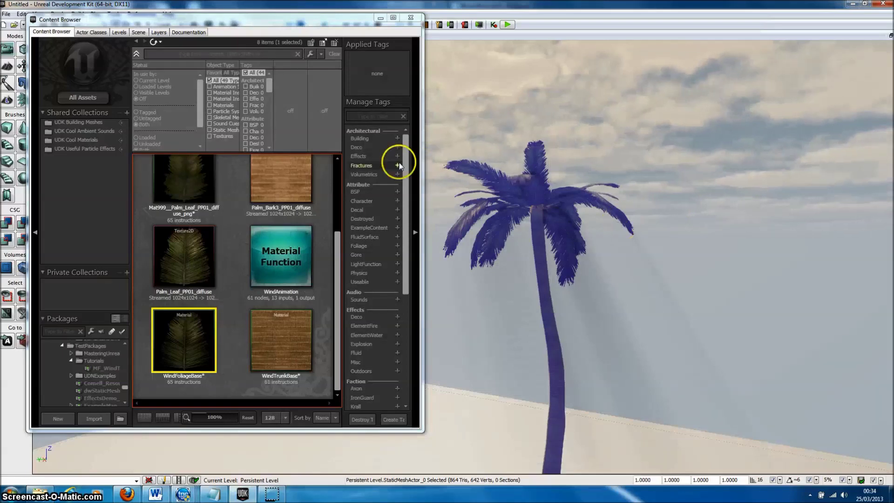
Place a WindDirectionalSource actor from the Wind category in the level near the palm and close the browser
{"action": "scroll", "coordinate": [405, 168], "scroll_direction": "down", "scroll_amount": 2}
{"action": "left_click_drag", "start_coordinate": [406, 176], "coordinate": [406, 148]}
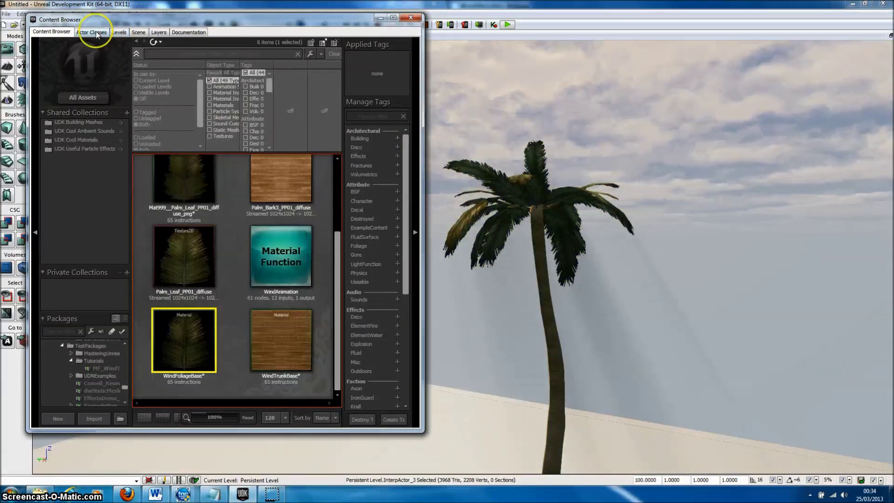
{"action": "left_click", "coordinate": [92, 33]}
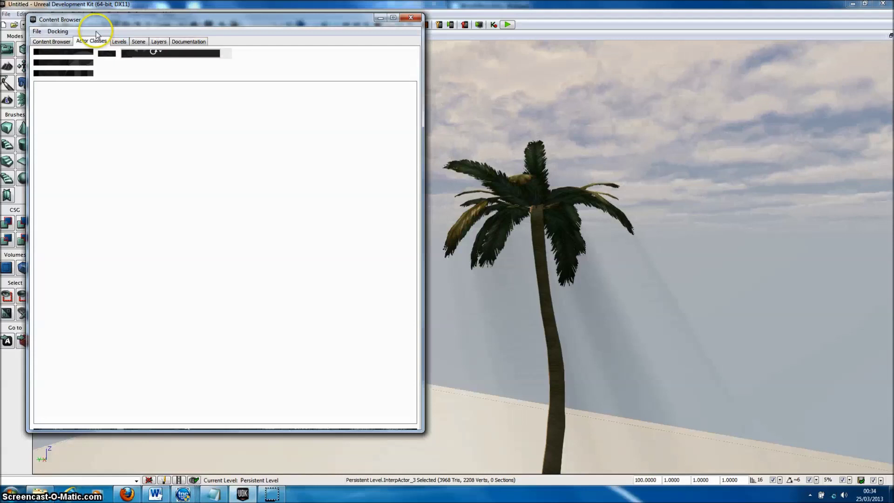
{"action": "left_click", "coordinate": [49, 236]}
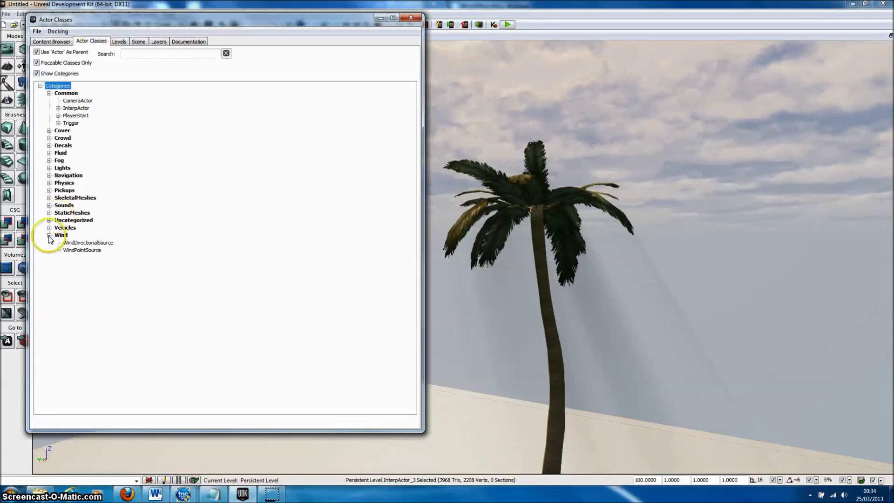
{"action": "left_click", "coordinate": [87, 242]}
{"action": "left_click_drag", "start_coordinate": [87, 243], "coordinate": [454, 376]}
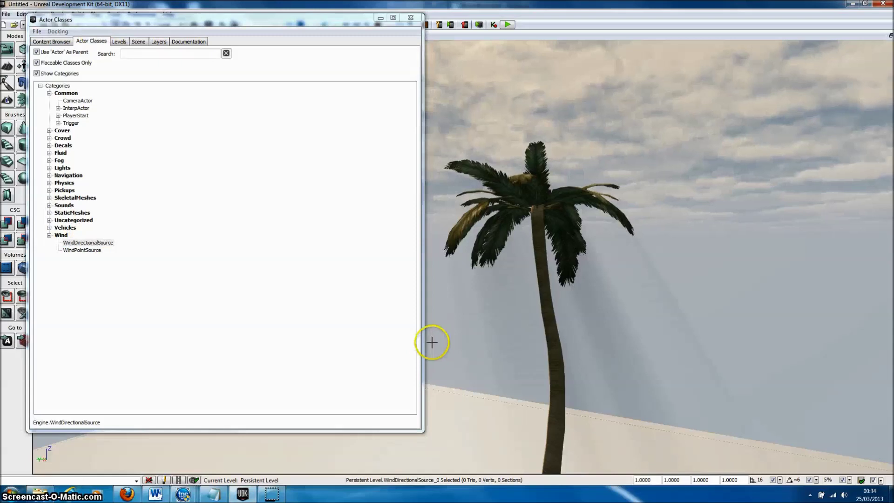
{"action": "left_click", "coordinate": [411, 17]}
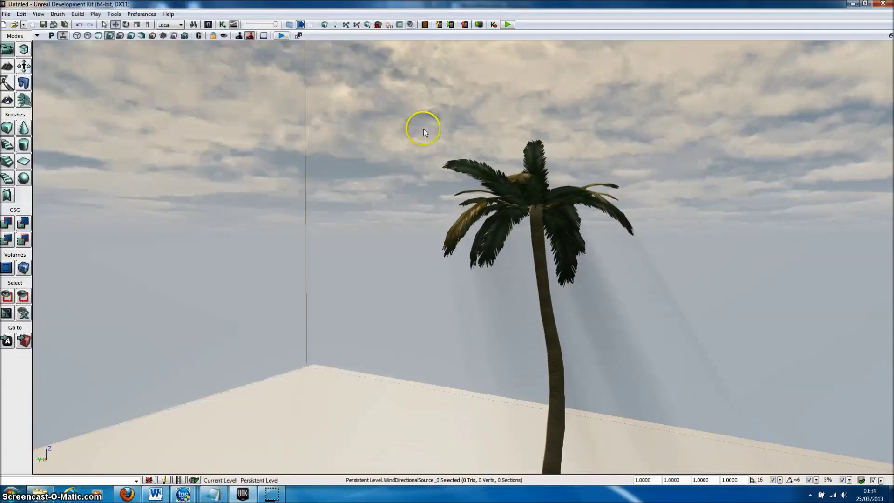
Examine the wind animation on the palm's trunk and leaves from a distance and up close
{"action": "right_click_drag", "start_coordinate": [505, 302], "coordinate": [508, 302]}
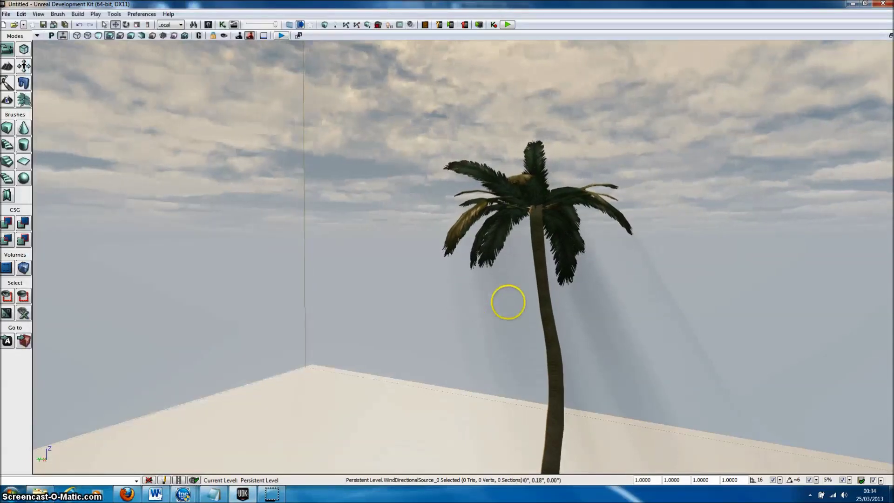
{"action": "left_click_drag", "start_coordinate": [508, 302], "coordinate": [507, 303]}
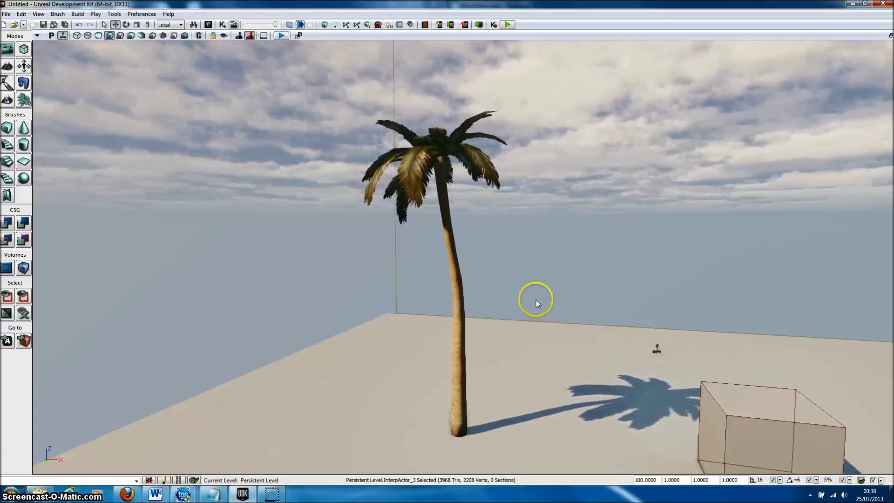
{"action": "right_click_drag", "start_coordinate": [527, 279], "coordinate": [527, 279]}
{"action": "scroll", "coordinate": [527, 279], "scroll_direction": "up", "scroll_amount": 5}
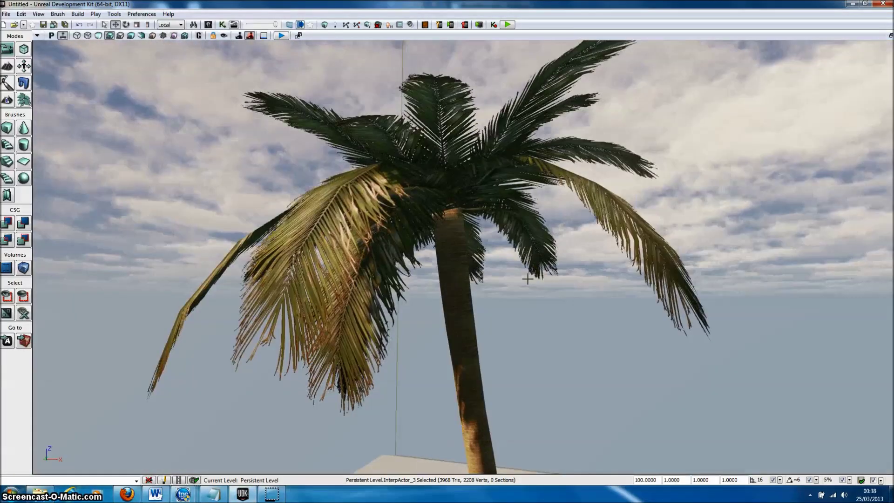